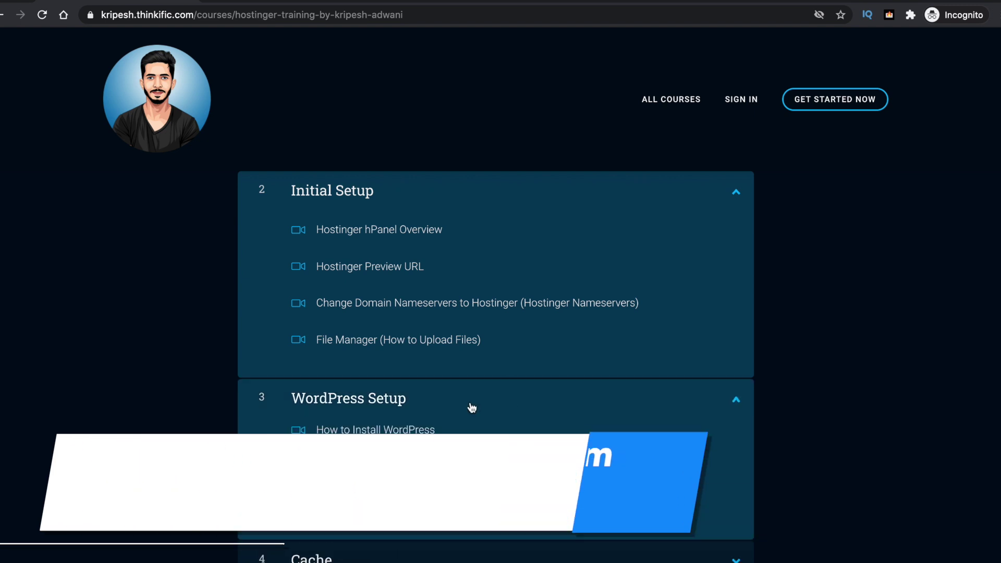
# Step: Expand the Cache and Email chapters in the Hostinger training course outline
pyautogui.click(385, 536)
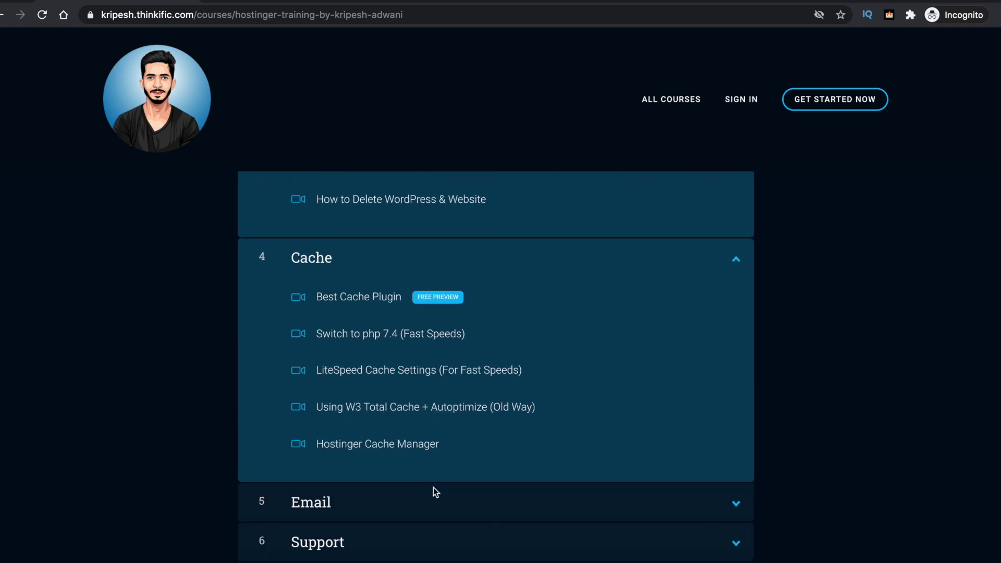
pyautogui.click(423, 497)
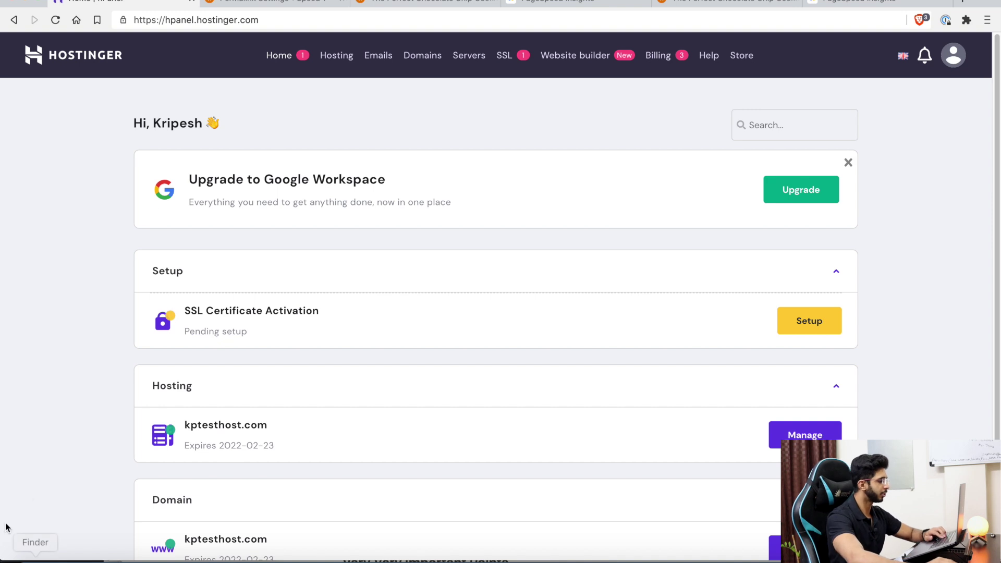
# Step: Open the WordPress dashboard of the kptesthost.com hosting account and view its list of WordPress sites
pyautogui.scroll(-3, 68, 434)
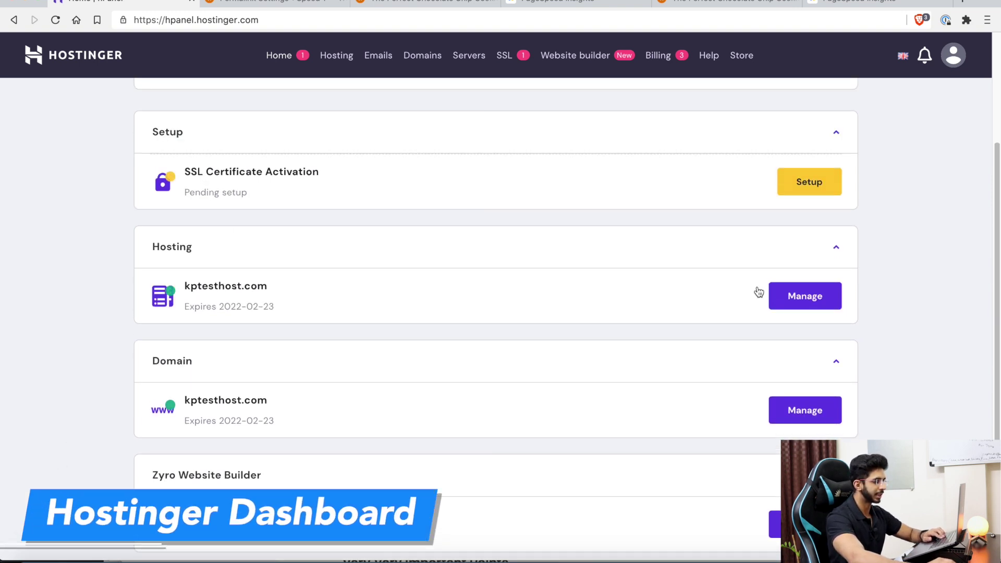
pyautogui.click(774, 299)
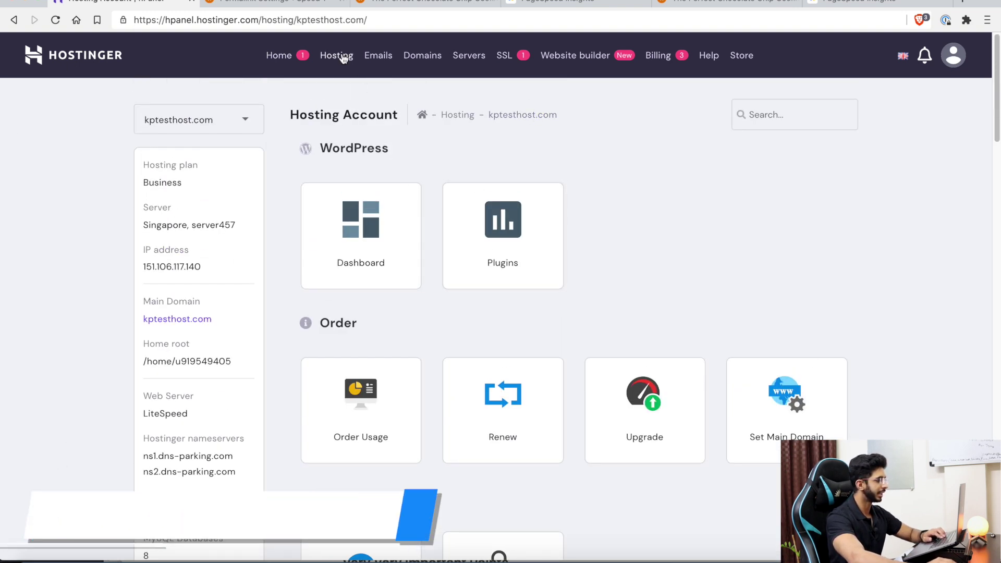
pyautogui.scroll(-2, 541, 226)
pyautogui.click(391, 217)
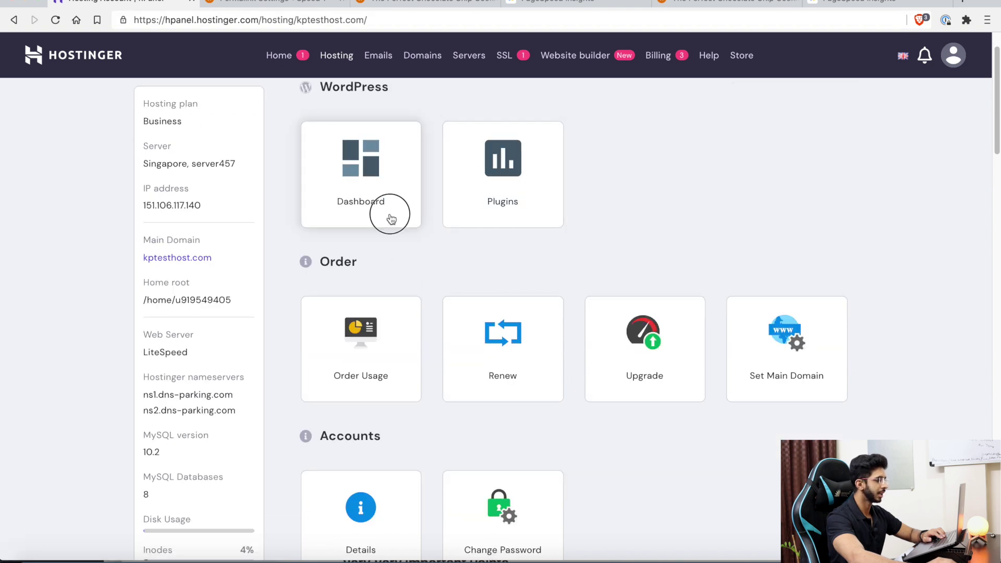
pyautogui.click(830, 187)
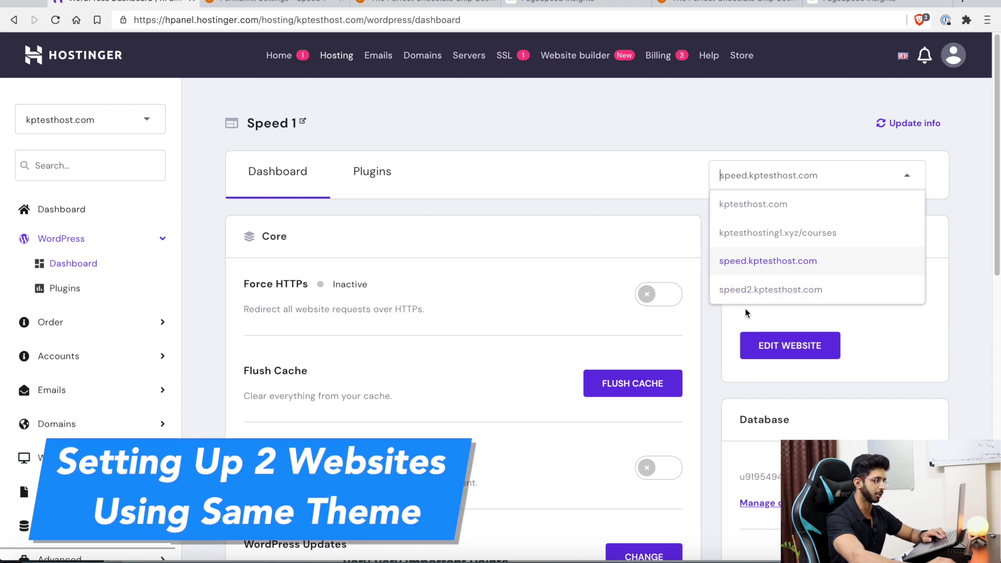
pyautogui.click(717, 344)
# Step: View the chocolate chip cookie post on the Speed 1 site and on the Speed 2 site
pyautogui.click(393, 1)
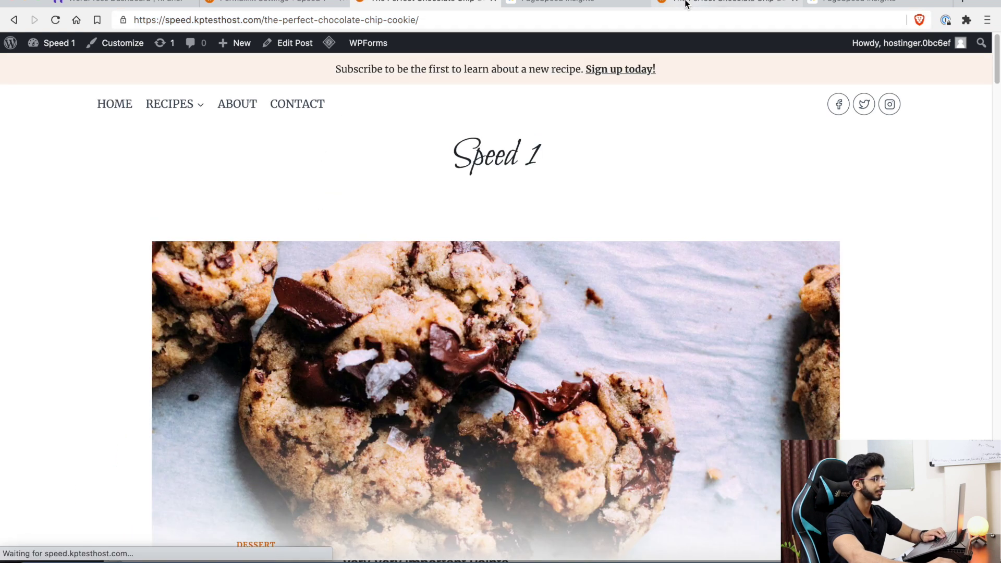
pyautogui.click(694, 2)
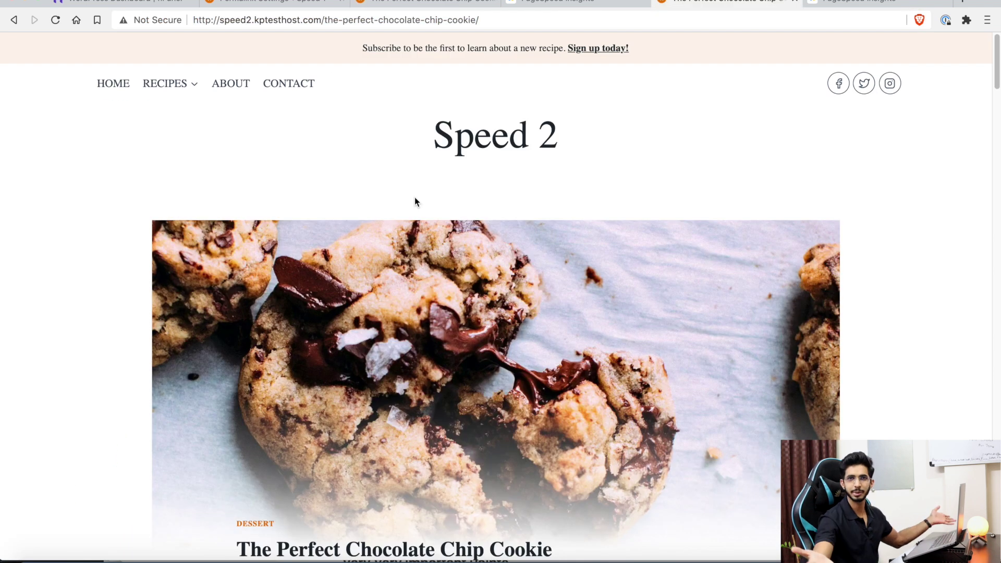
pyautogui.click(382, 4)
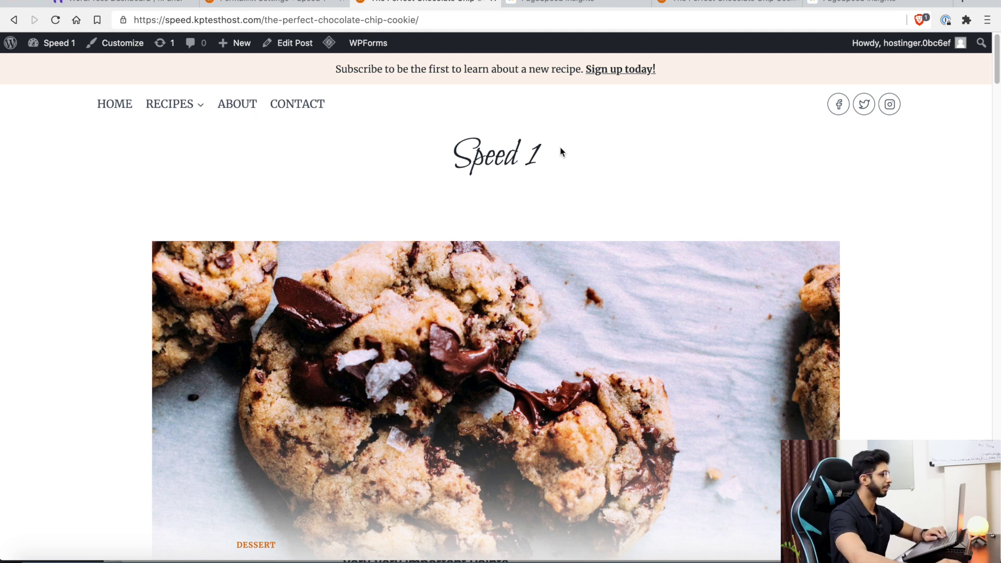
# Step: Choose speed.kptesthost.com in the hosting account's WordPress dashboard and open that website for editing in WordPress admin
pyautogui.click(132, 1)
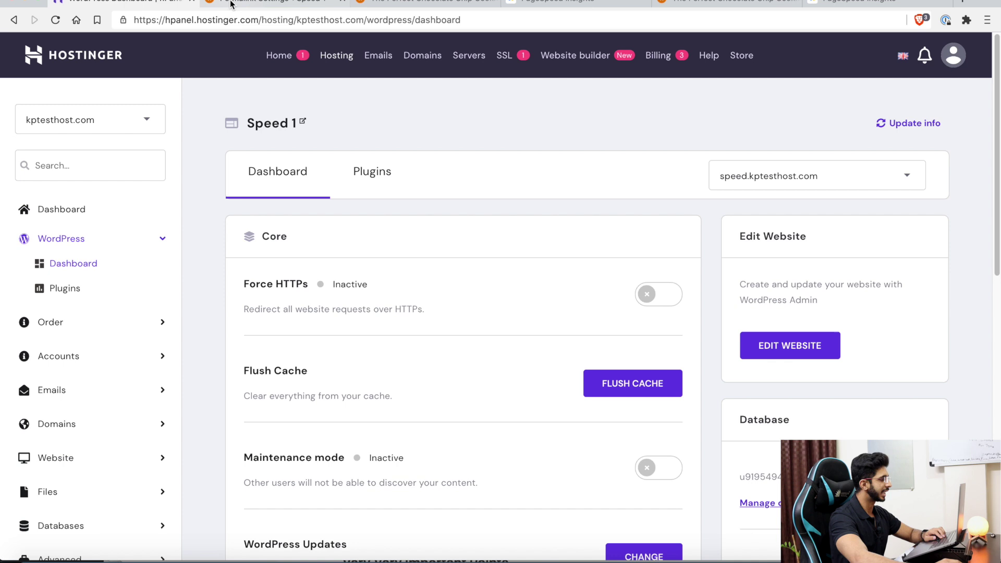
pyautogui.click(776, 180)
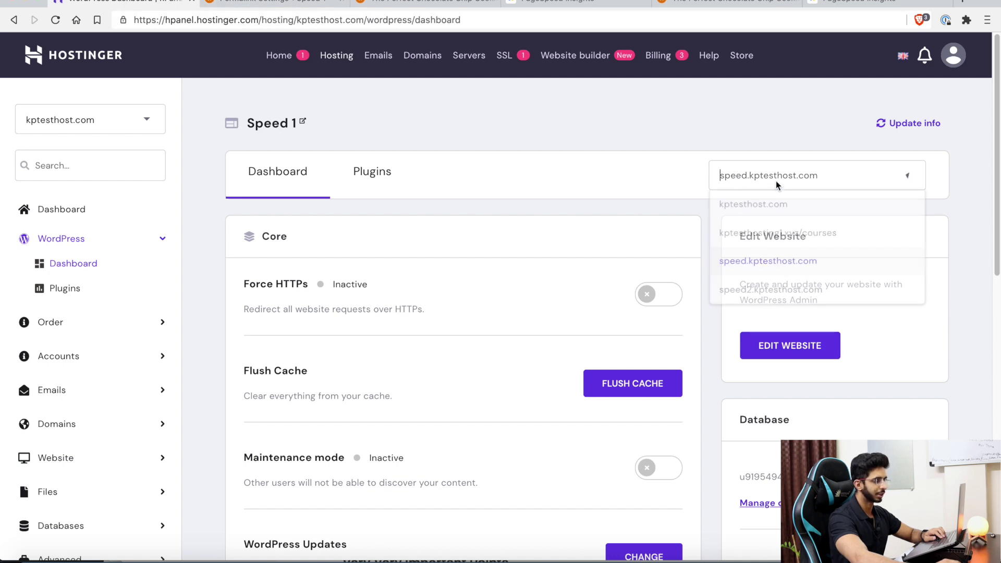
pyautogui.click(763, 265)
pyautogui.click(773, 351)
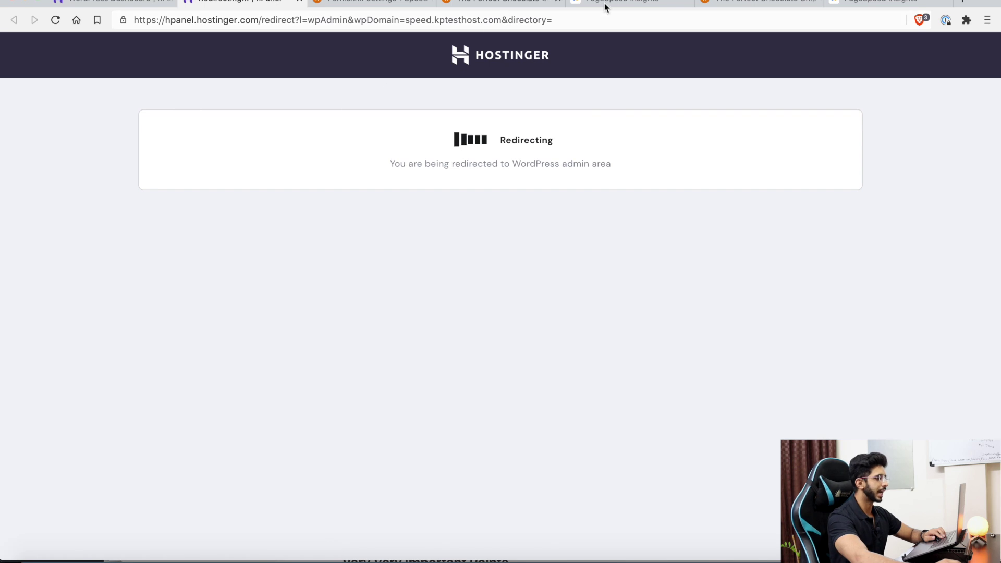
# Step: Examine the content of the Speed 1 cookie post and compare it with the Speed 2 version
pyautogui.click(472, 2)
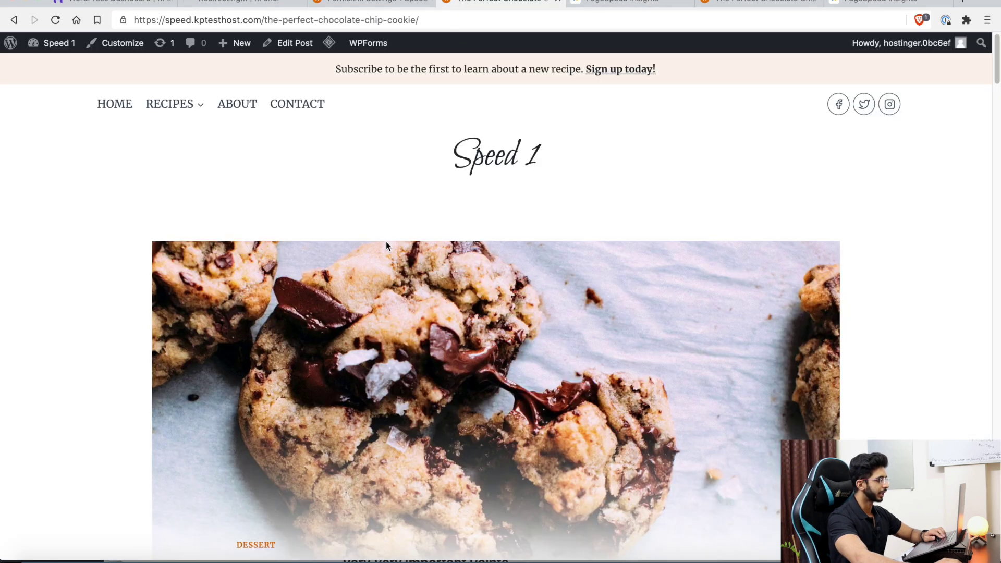
pyautogui.scroll(-15, 384, 249)
pyautogui.scroll(20, 391, 219)
pyautogui.scroll(-15, 396, 200)
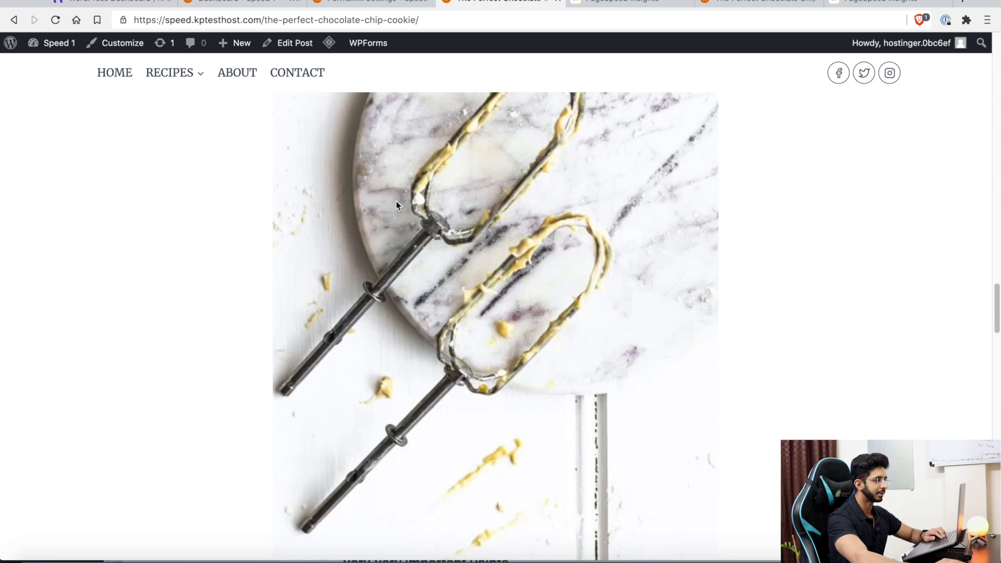
pyautogui.scroll(3, 671, 92)
pyautogui.click(733, 5)
pyautogui.scroll(10, 506, 254)
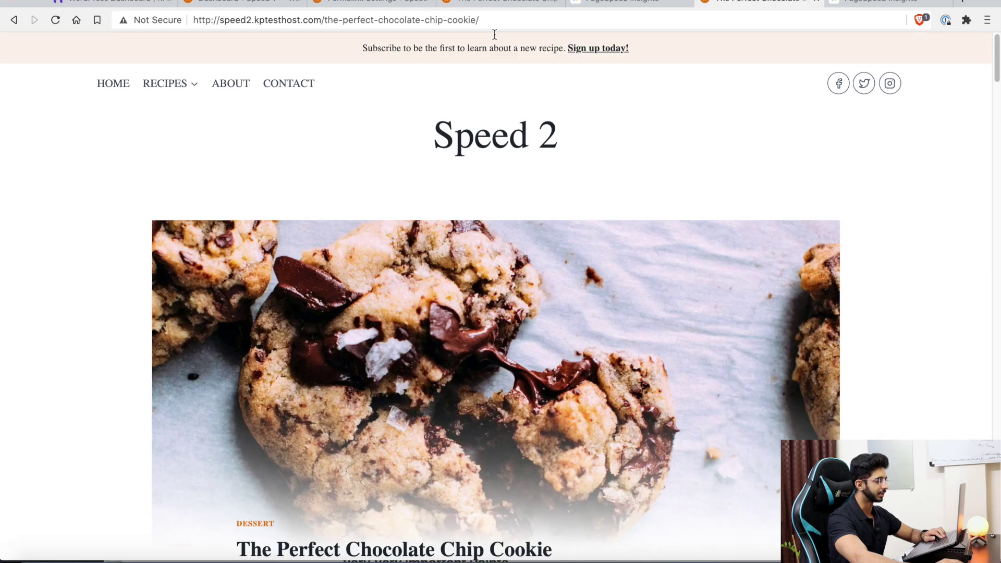
pyautogui.click(485, 3)
pyautogui.scroll(20, 425, 307)
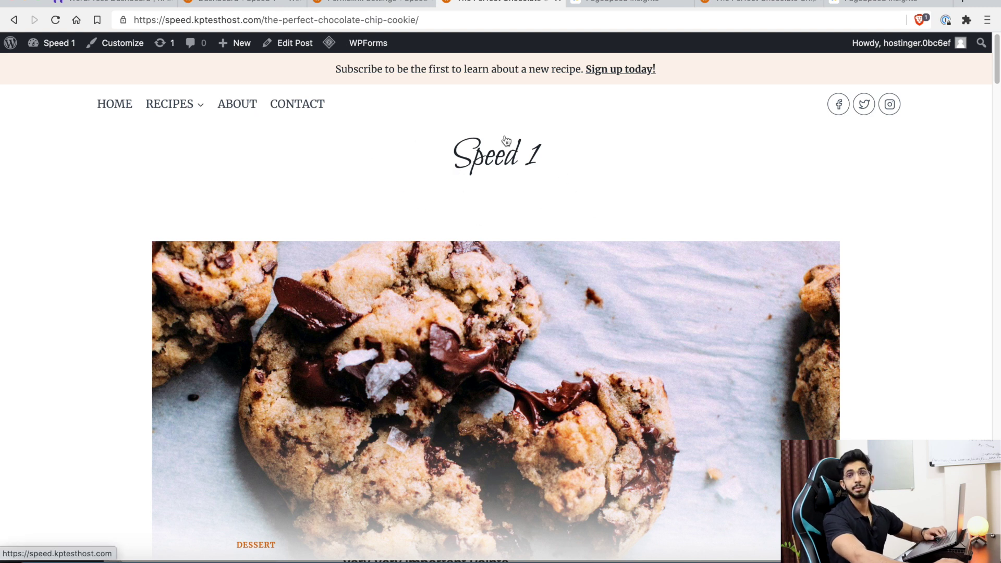
# Step: Compare the mobile and desktop PageSpeed Insights reports for the cookie post on speed.kptesthost.com and speed2.kptesthost.com
pyautogui.click(608, 3)
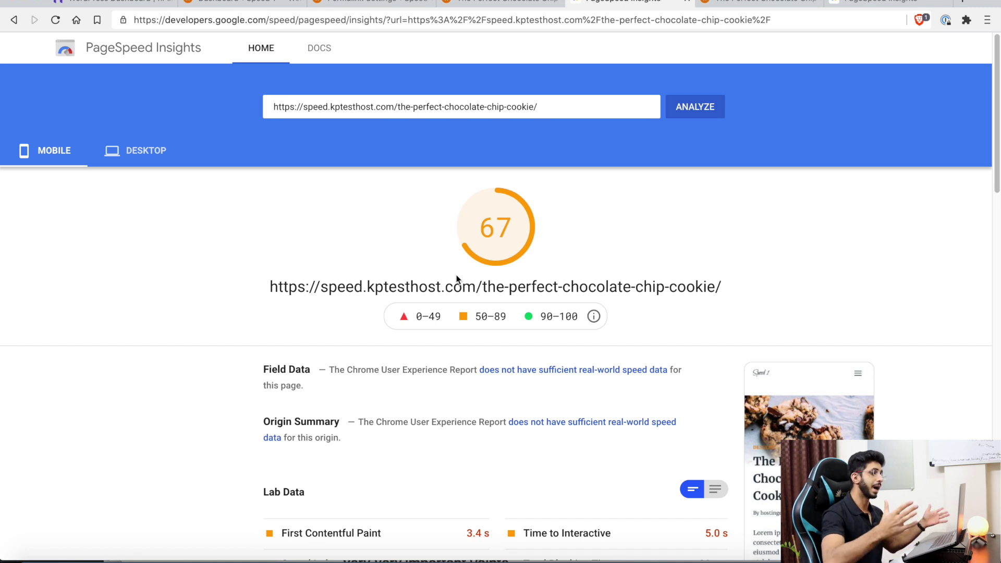
pyautogui.click(846, 3)
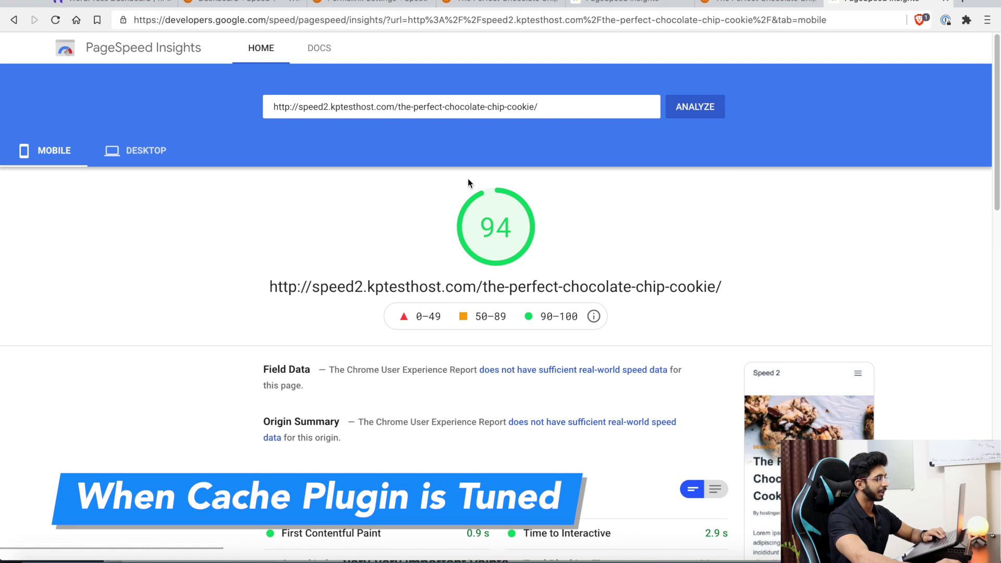
pyautogui.click(741, 3)
pyautogui.scroll(-4, 494, 265)
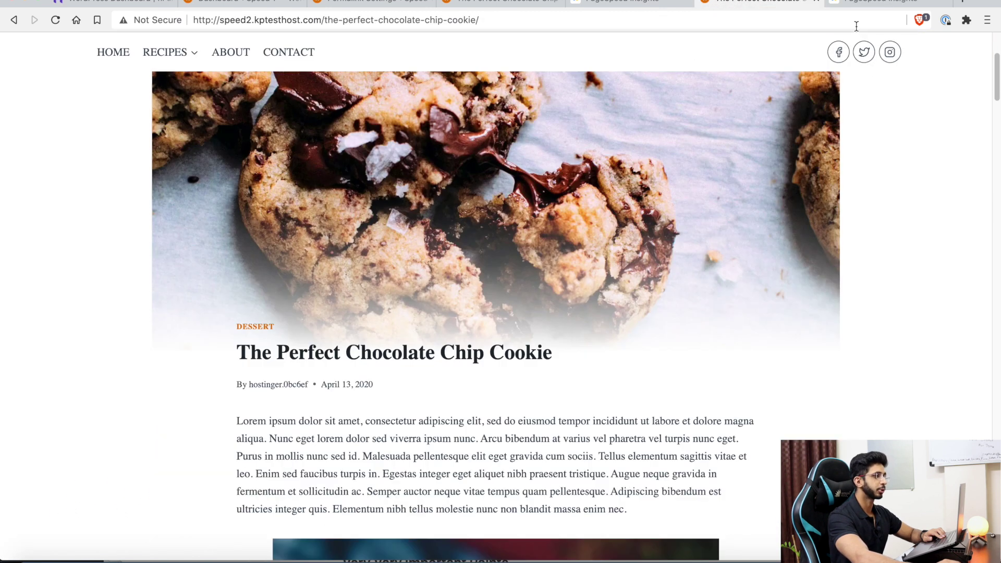
pyautogui.click(916, 3)
pyautogui.click(622, 7)
pyautogui.click(140, 151)
pyautogui.click(882, 4)
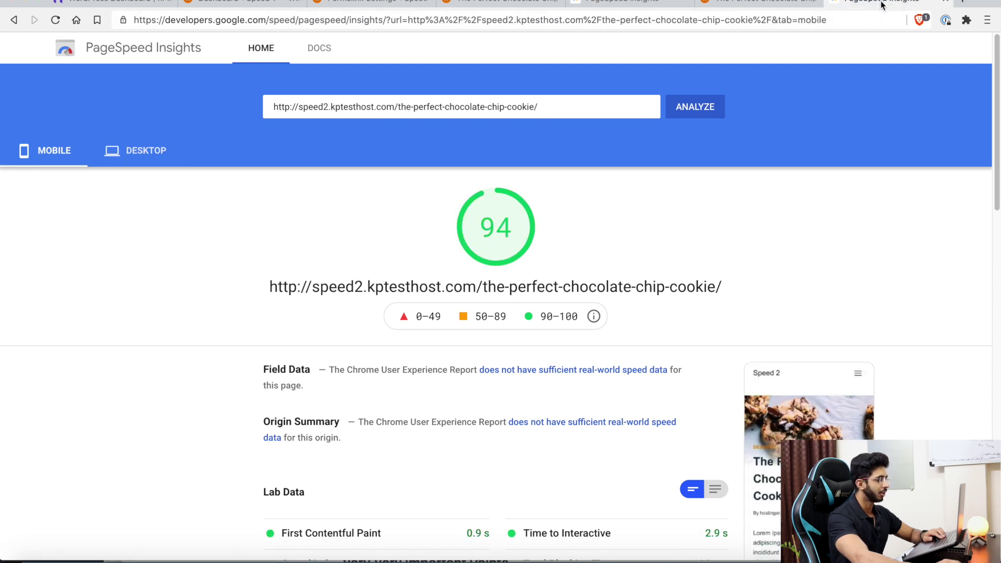
pyautogui.click(176, 154)
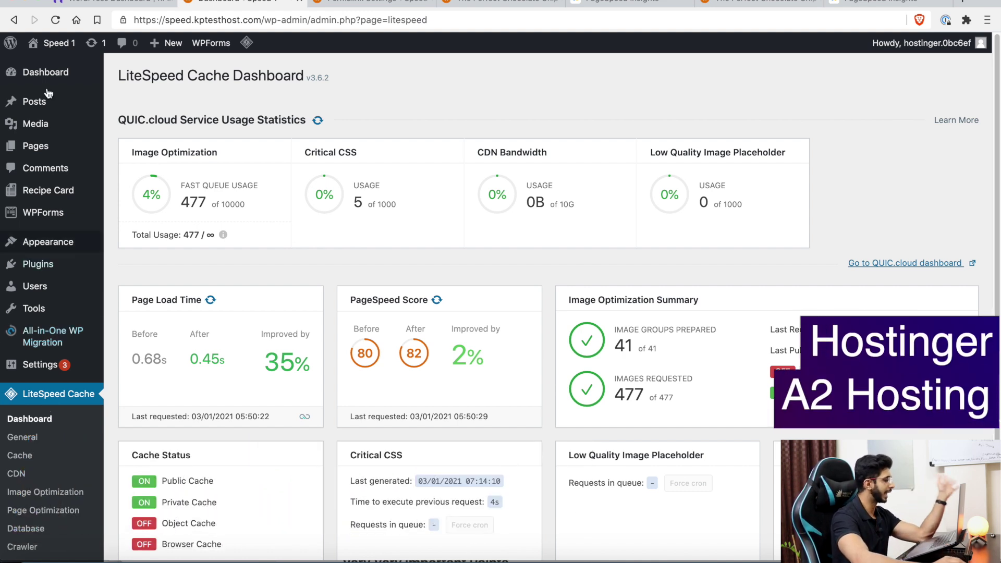
# Step: Examine the LiteSpeed Cache dashboard of Speed 1, including page load time, PageSpeed score, image optimization and cache status
pyautogui.scroll(-1, 74, 360)
pyautogui.moveTo(74, 360)
pyautogui.scroll(-2, 73, 360)
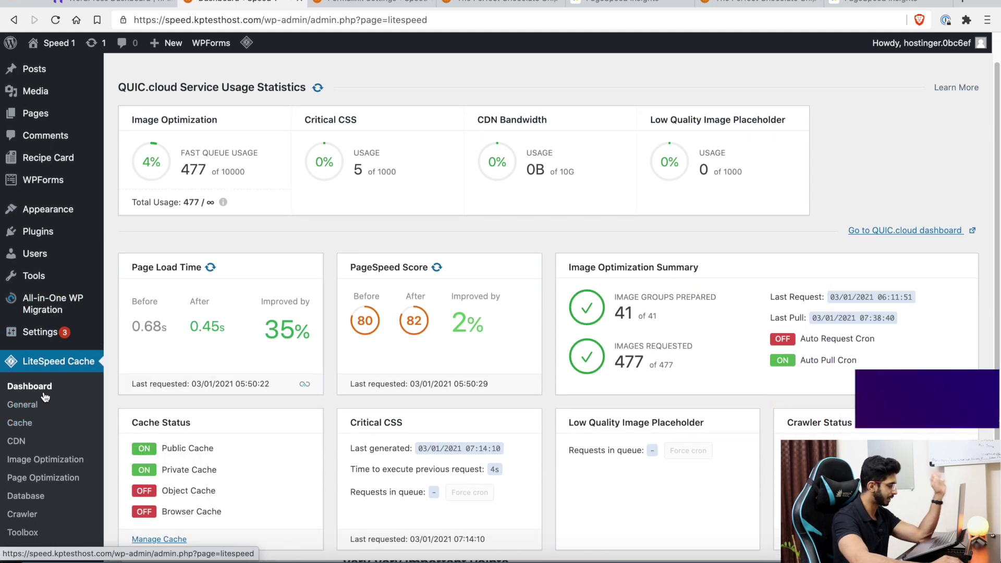
pyautogui.scroll(-1, 79, 365)
pyautogui.scroll(3, 130, 324)
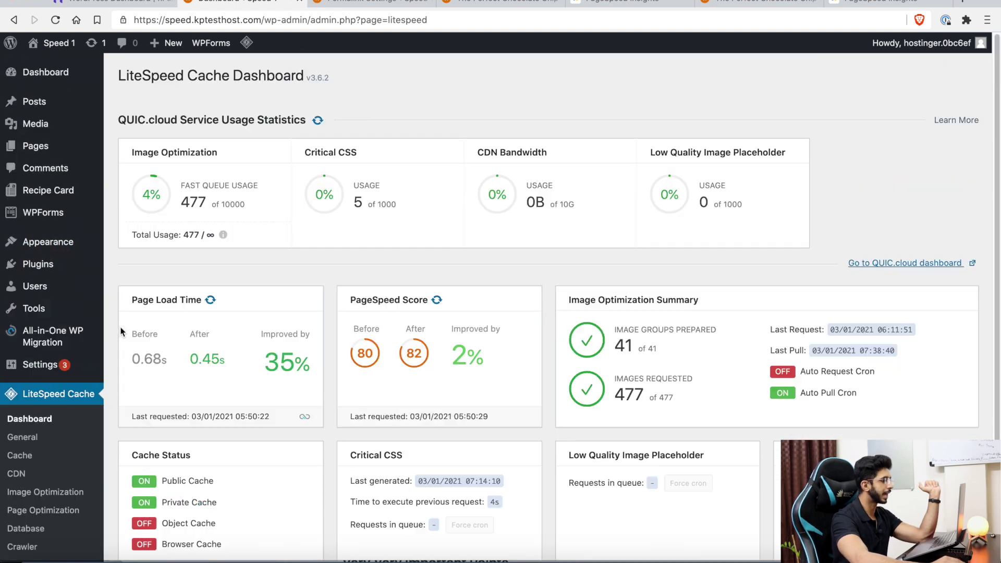
pyautogui.scroll(-3, 176, 279)
pyautogui.scroll(3, 197, 248)
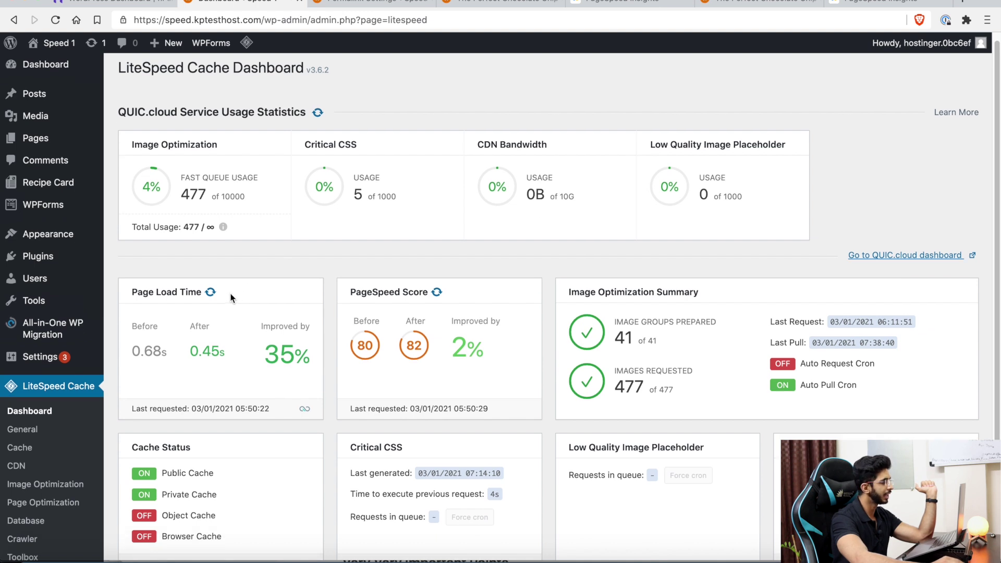
pyautogui.scroll(-3, 493, 267)
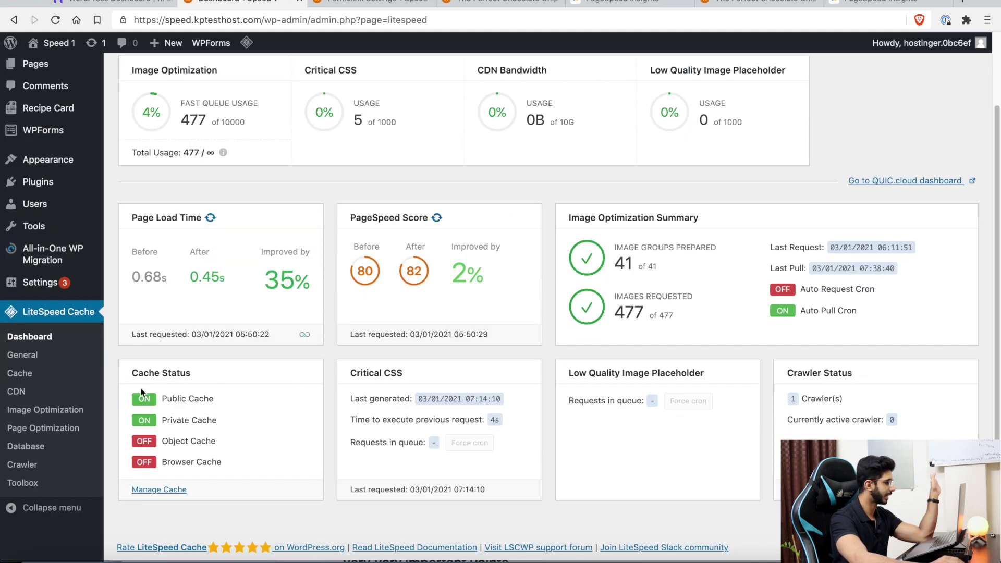
pyautogui.scroll(3, 306, 216)
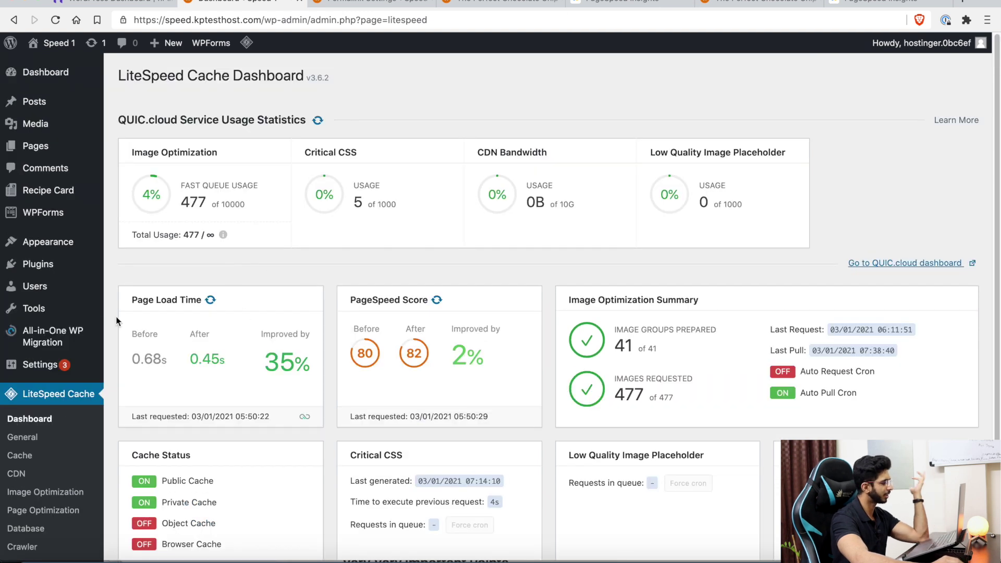
# Step: Request a domain key in the LiteSpeed Cache General settings and read the resulting notices
pyautogui.click(20, 437)
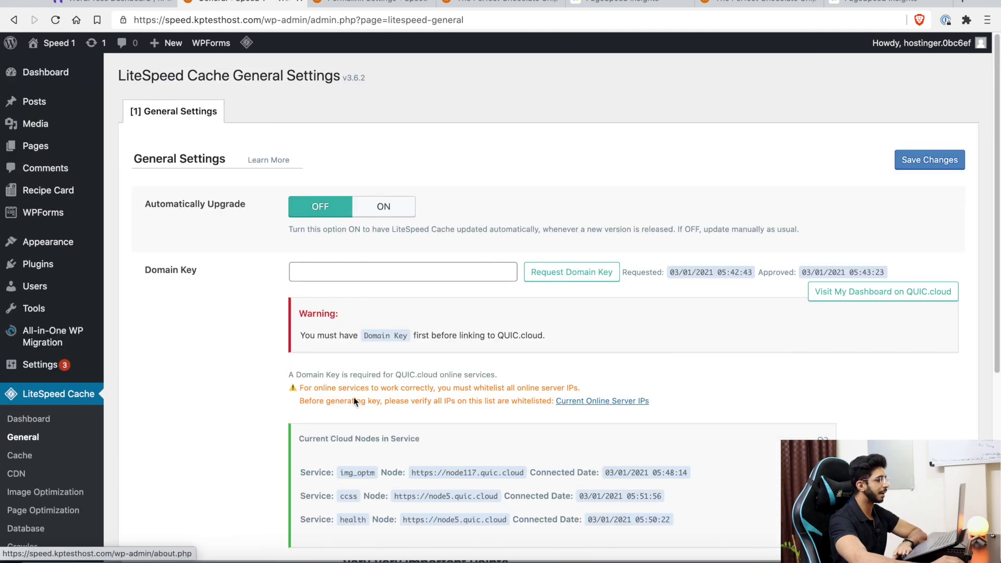
pyautogui.scroll(-1, 354, 400)
pyautogui.click(327, 271)
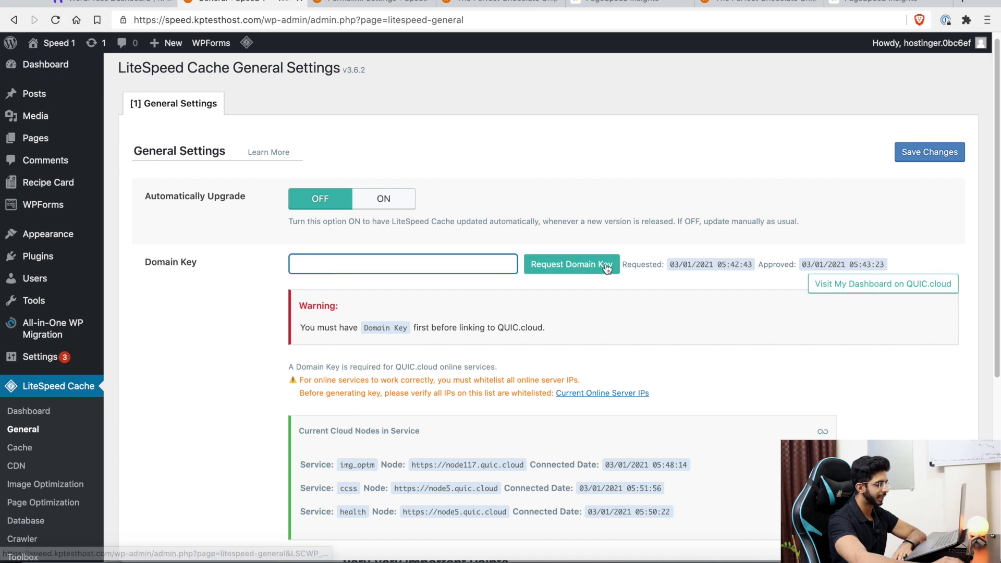
pyautogui.click(560, 265)
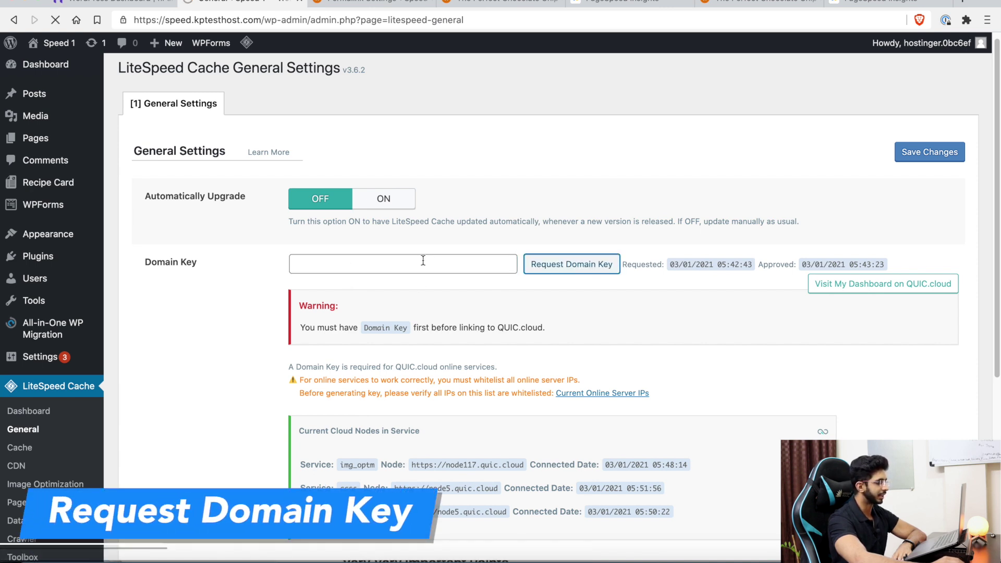
pyautogui.moveTo(129, 103); pyautogui.dragTo(431, 103)
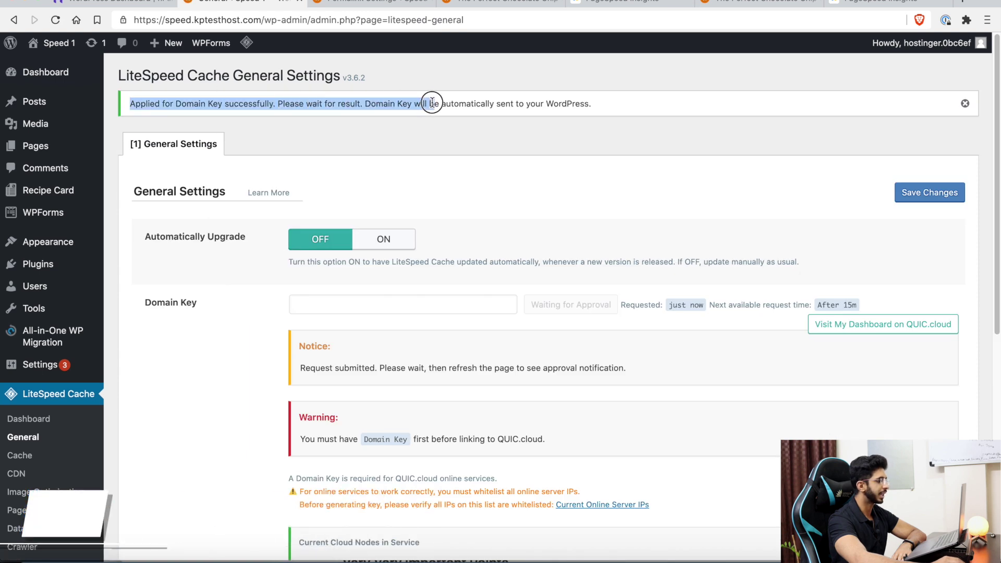
pyautogui.scroll(-3, 375, 351)
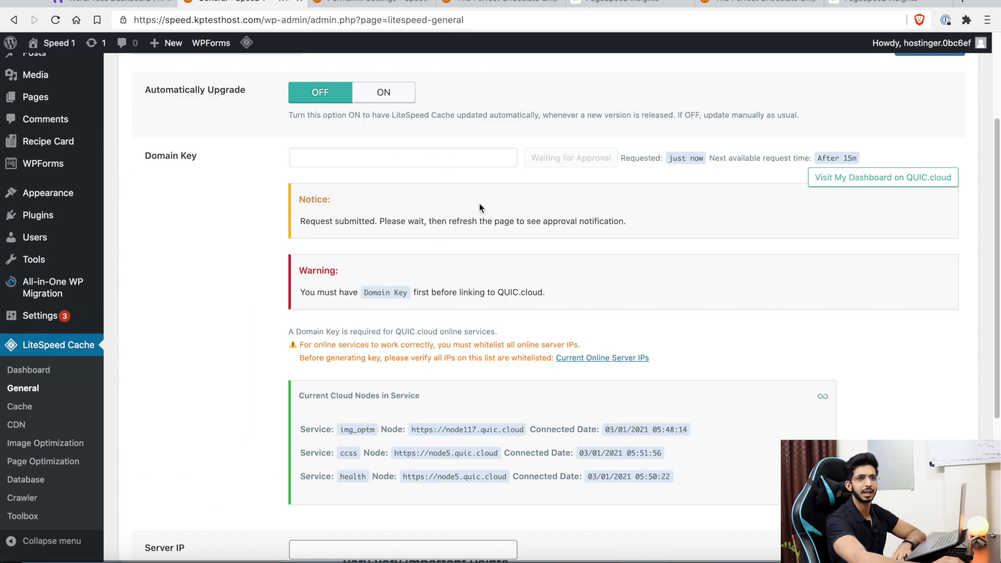
# Step: Look up the site's public IP through DoAPI.us and enter 151.106.117.111 as the Server IP
pyautogui.scroll(-5, 480, 208)
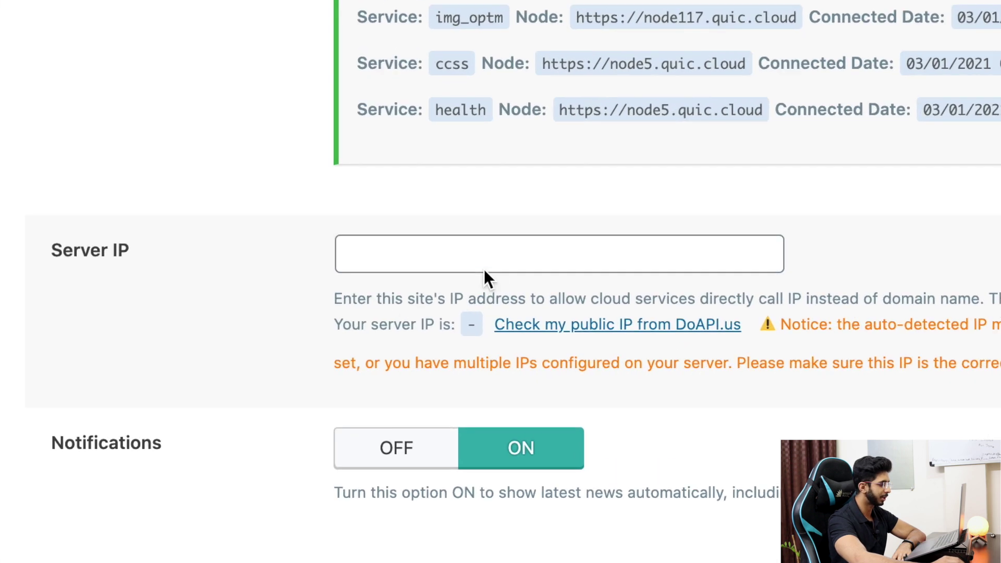
pyautogui.click(364, 313)
pyautogui.click(402, 342)
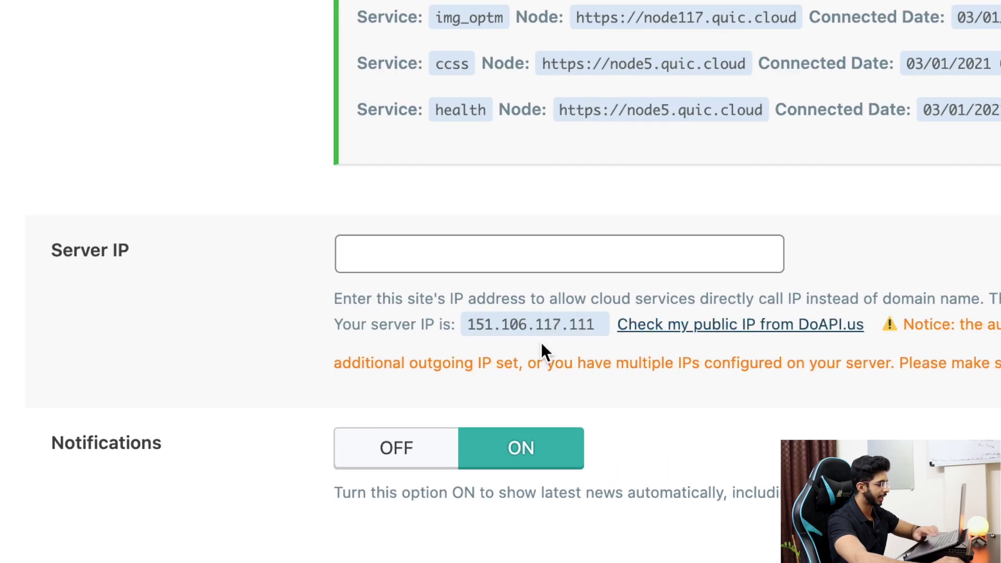
pyautogui.tripleClick(554, 325)
pyautogui.moveTo(595, 324); pyautogui.dragTo(469, 326)
pyautogui.click(459, 260)
pyautogui.write('151.106.117.111')
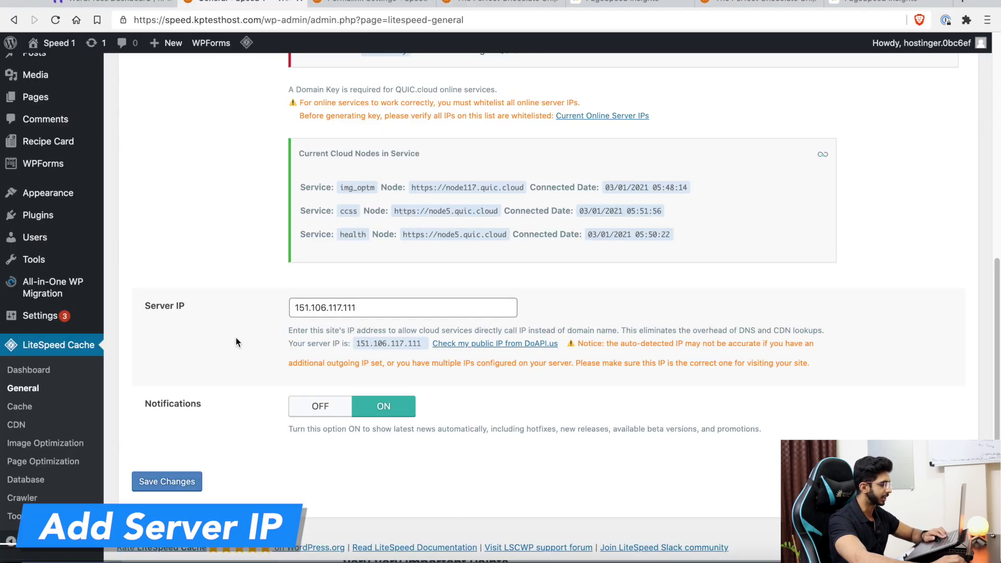
pyautogui.scroll(10, 235, 338)
pyautogui.scroll(-2, 234, 341)
pyautogui.scroll(-7, 234, 344)
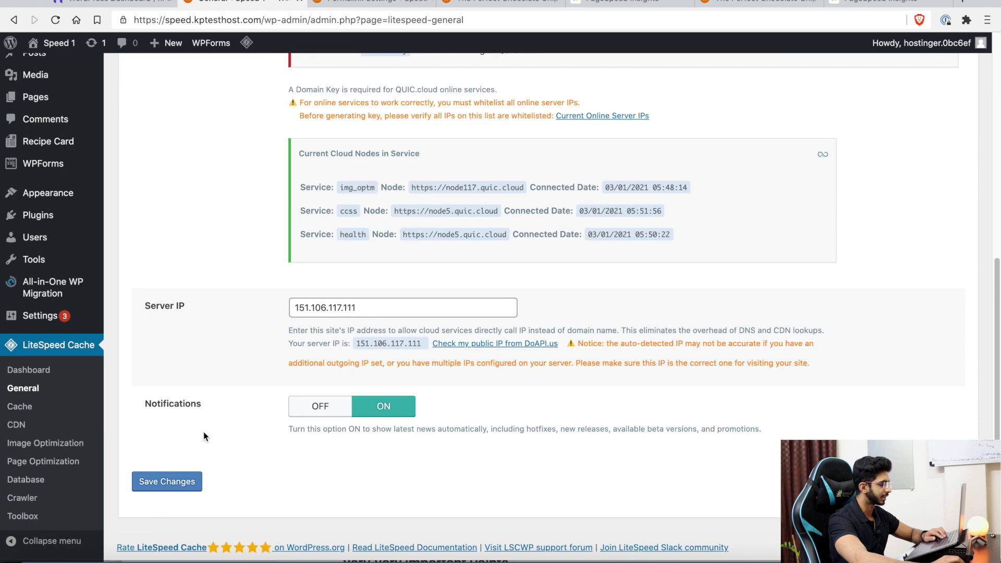
# Step: Save the LiteSpeed Cache General settings and check the status of the domain key request
pyautogui.click(172, 482)
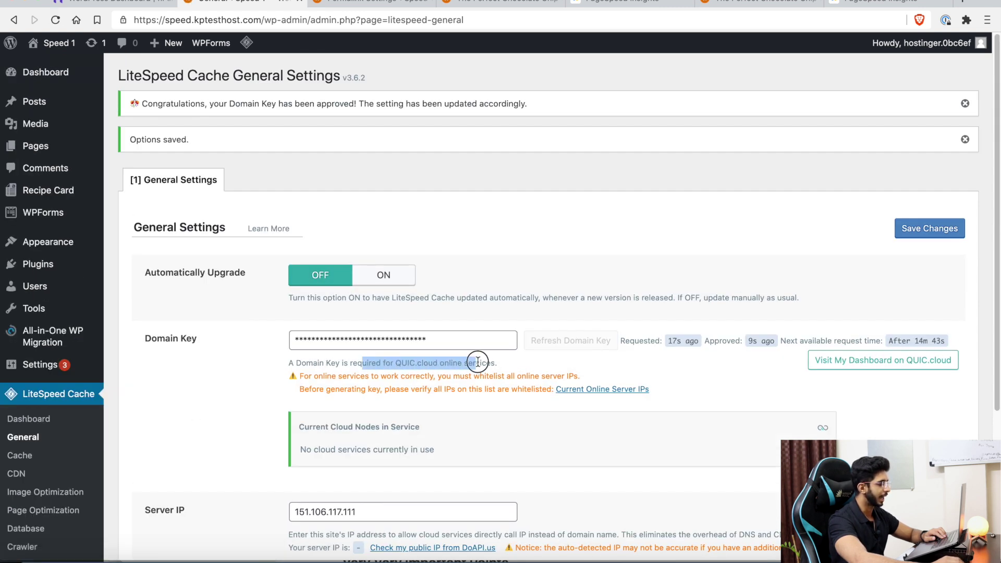
pyautogui.moveTo(221, 108); pyautogui.dragTo(532, 102)
pyautogui.scroll(-3, 148, 392)
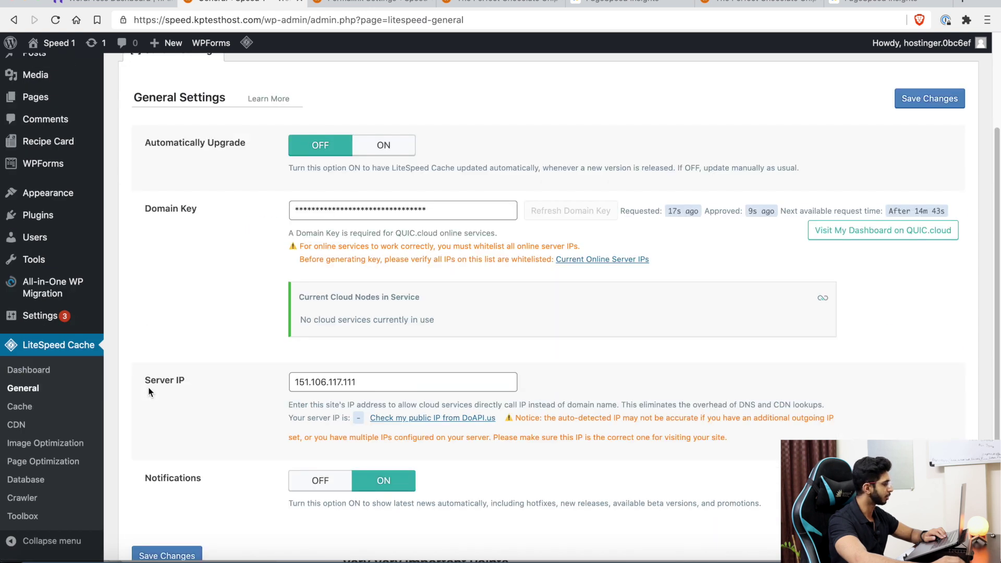
# Step: Examine the Cache Control settings, including the Cache Mobile option and its guidance on AMP or mobile-specific designs
pyautogui.click(4, 407)
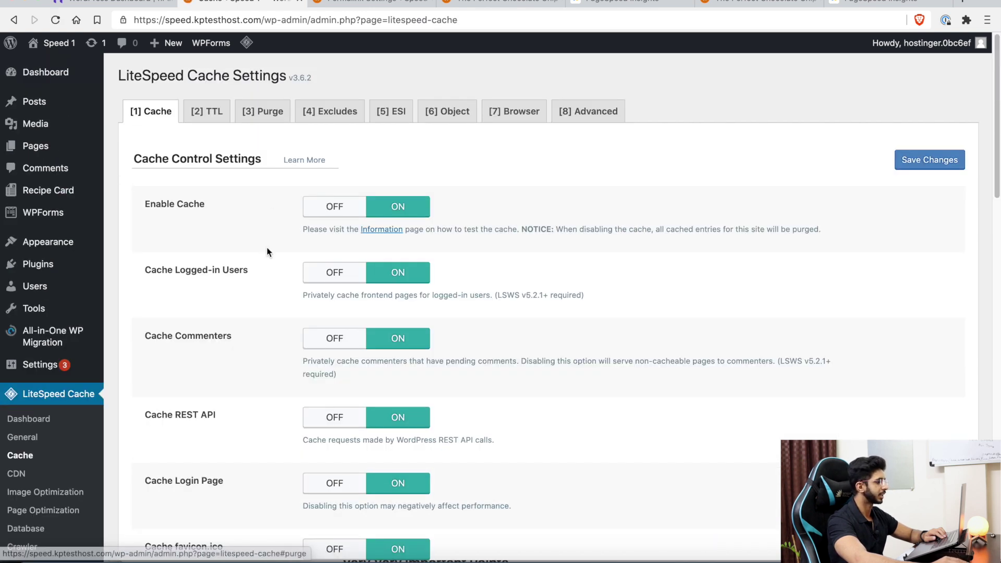
pyautogui.scroll(-5, 268, 253)
pyautogui.scroll(-5, 268, 252)
pyautogui.scroll(-10, 262, 264)
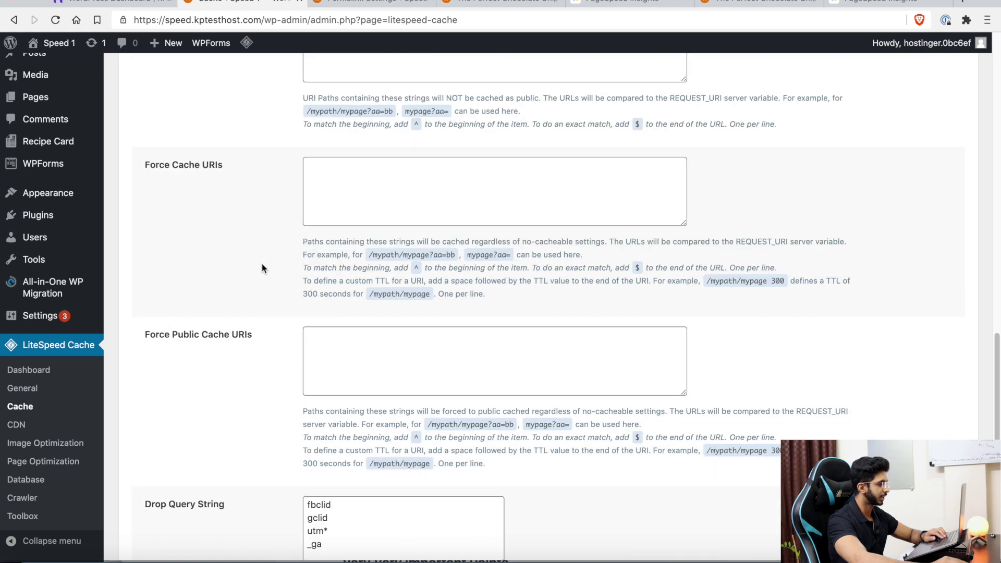
pyautogui.scroll(12, 249, 289)
pyautogui.scroll(1, 250, 289)
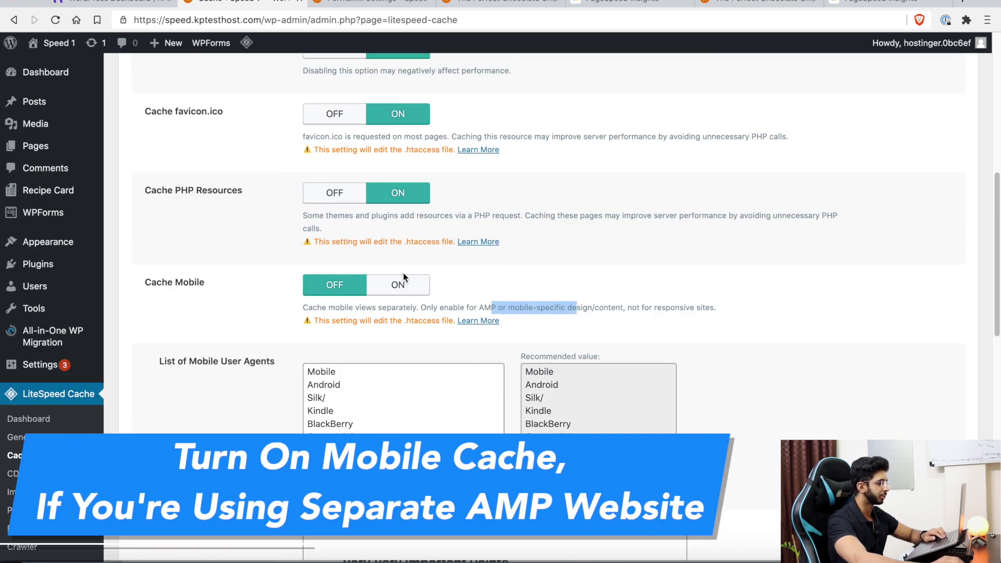
pyautogui.scroll(15, 366, 271)
# Step: Review the cache TTL, Purge, Excludes and ESI settings
pyautogui.click(217, 120)
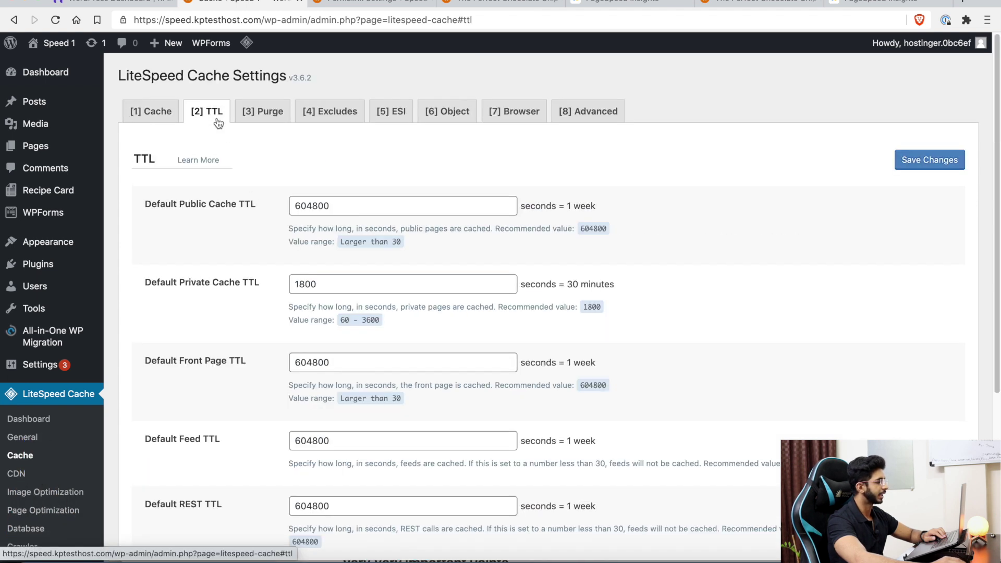
pyautogui.scroll(-5, 234, 291)
pyautogui.scroll(5, 236, 290)
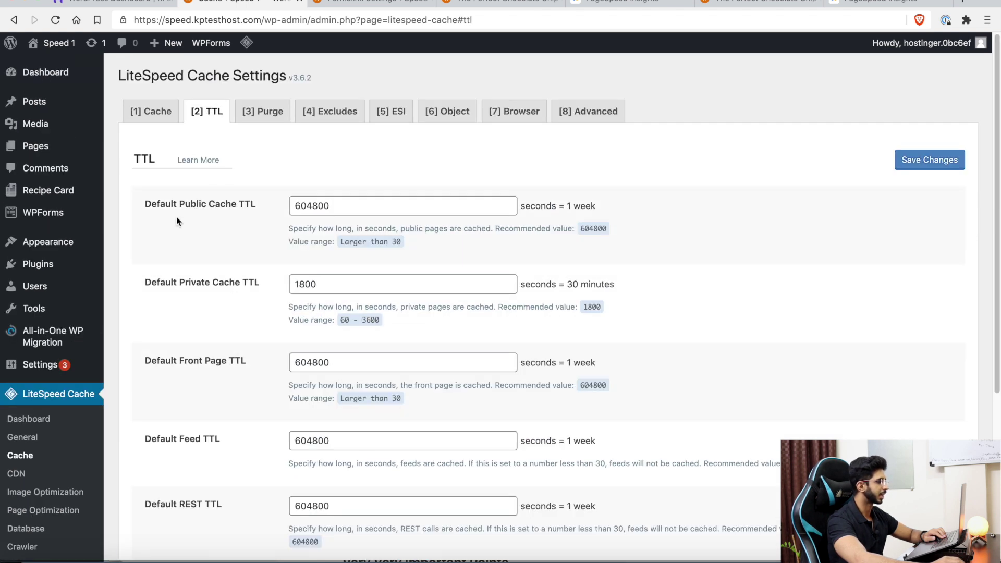
pyautogui.click(261, 119)
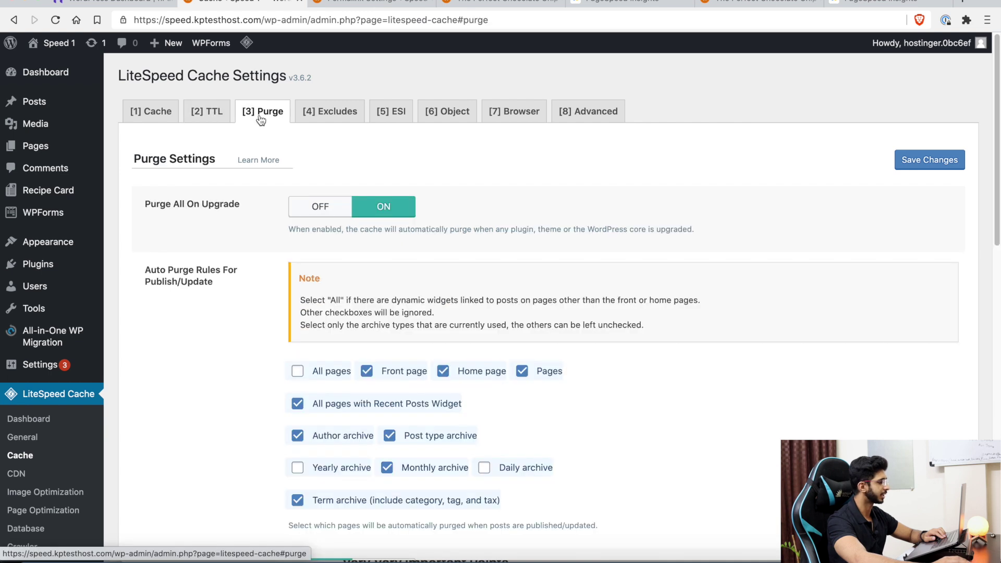
pyautogui.scroll(-15, 249, 260)
pyautogui.scroll(15, 249, 263)
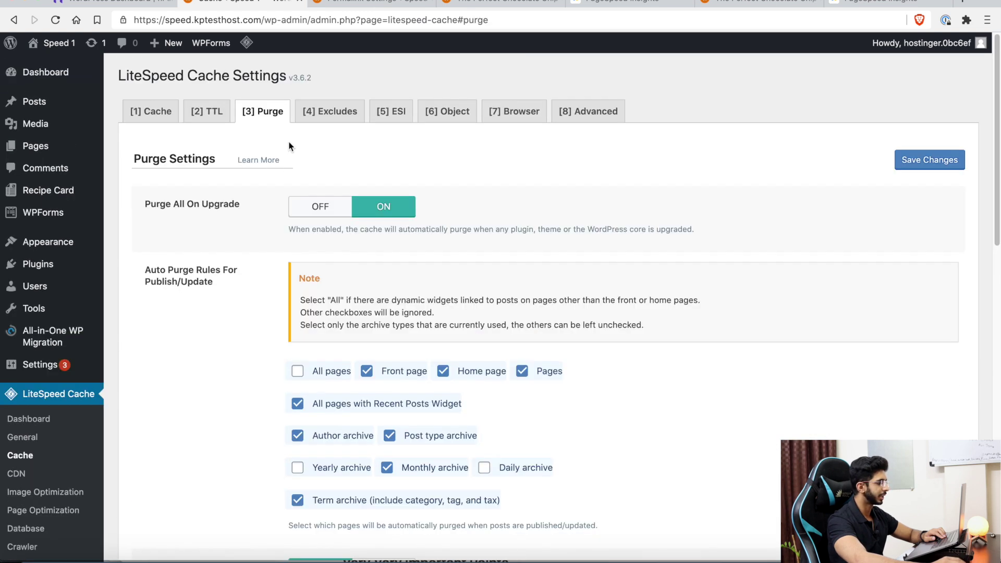
pyautogui.click(322, 117)
pyautogui.scroll(-9, 264, 245)
pyautogui.scroll(9, 264, 245)
pyautogui.click(407, 120)
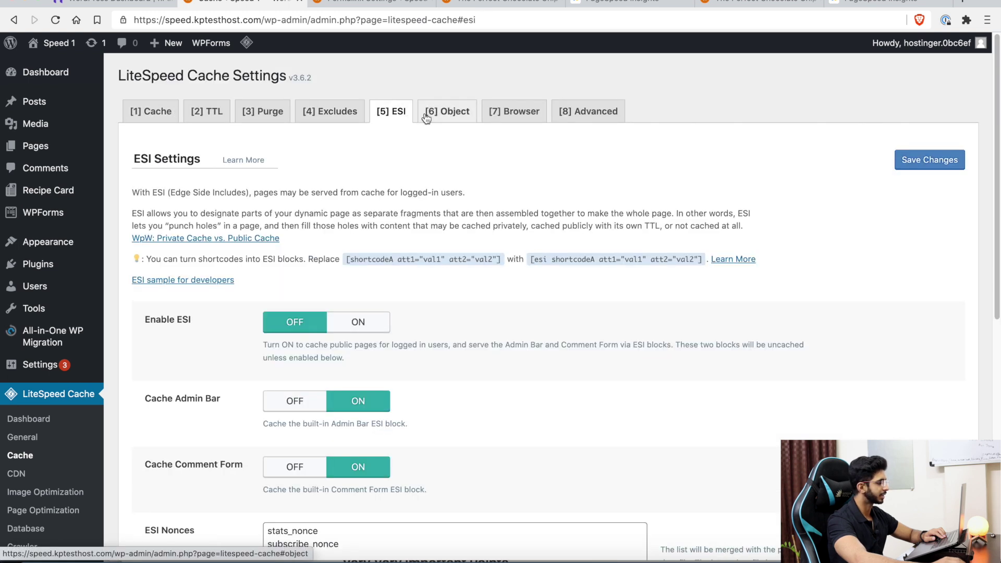
# Step: Check the Object Cache settings for the status of the Memcached and Redis extensions
pyautogui.click(428, 119)
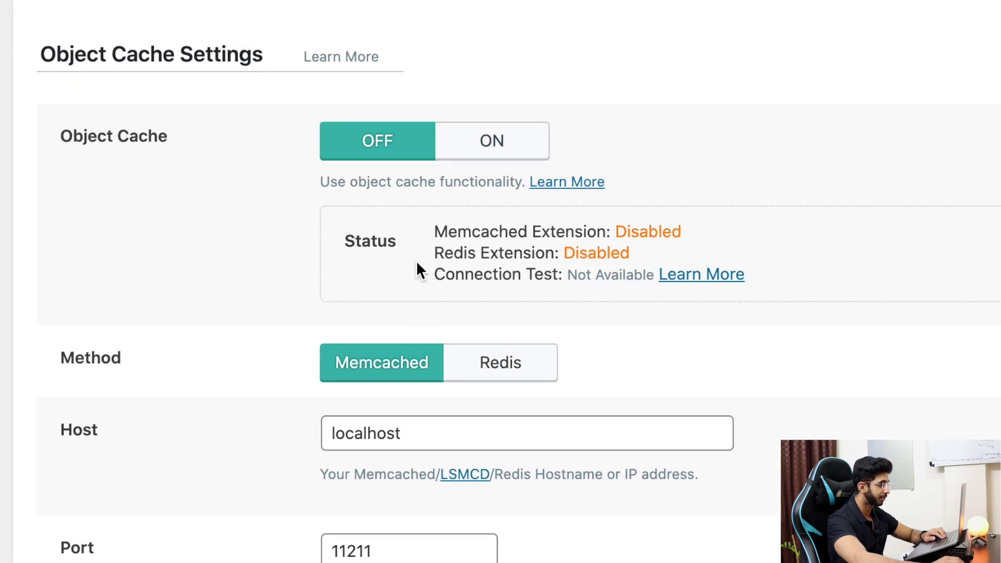
pyautogui.moveTo(453, 240); pyautogui.dragTo(562, 228)
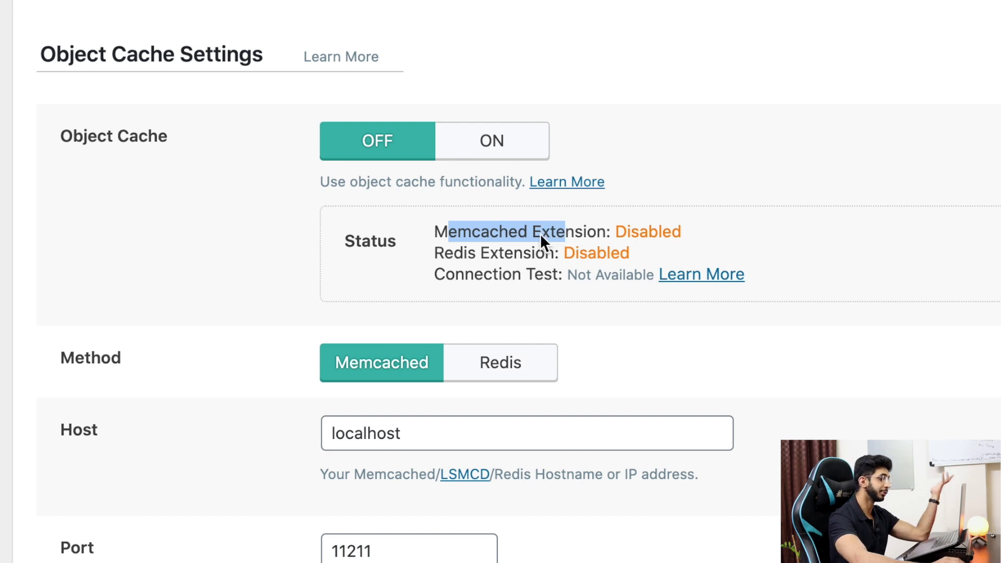
pyautogui.click(457, 250)
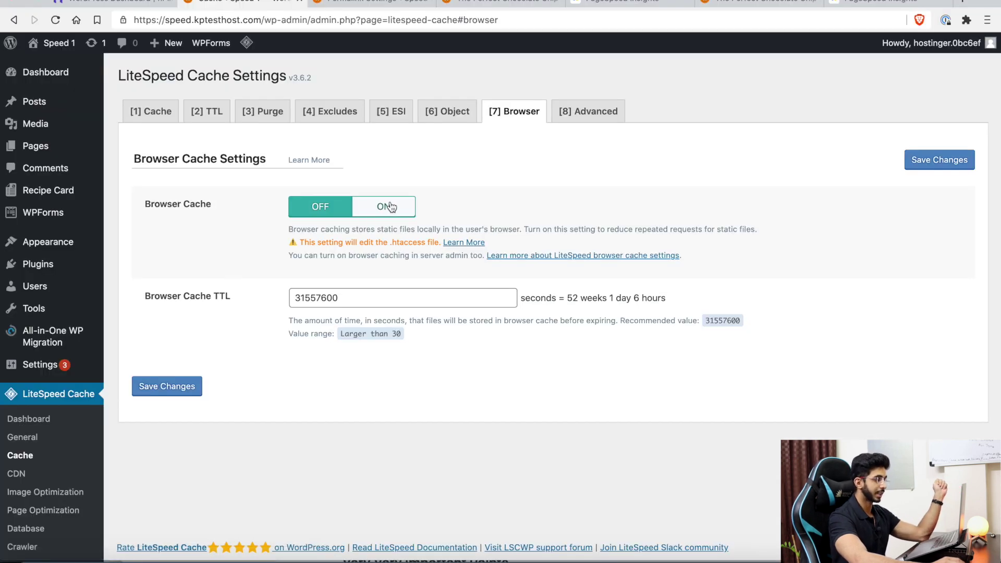
# Step: Turn on Browser Cache and save the cache settings
pyautogui.click(384, 207)
pyautogui.click(139, 386)
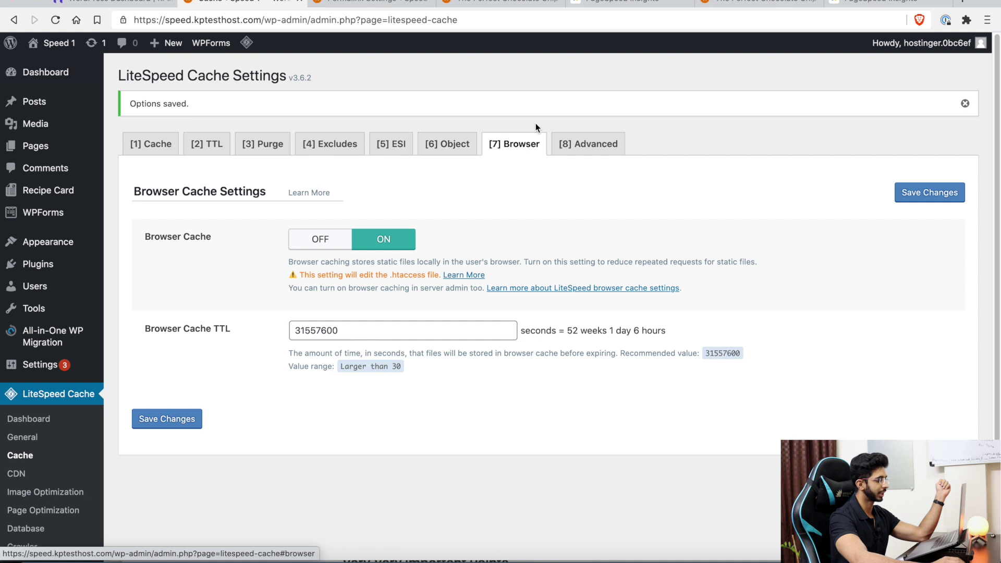
# Step: Review the Advanced cache settings and the CDN settings, including QUIC.cloud CDN, CDN Mapping and the Cloudflare API
pyautogui.click(573, 150)
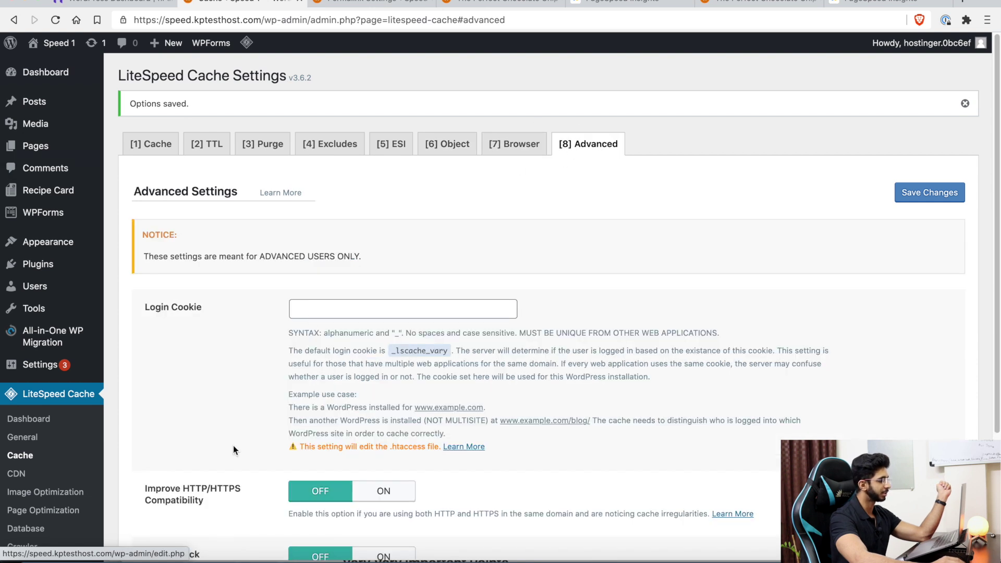
pyautogui.scroll(-3, 231, 429)
pyautogui.scroll(-1, 230, 429)
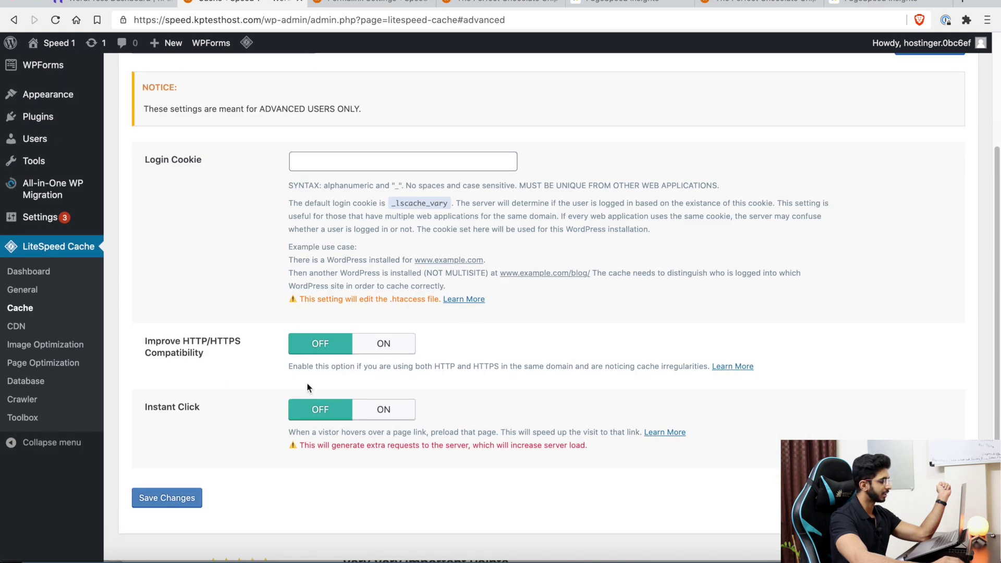
pyautogui.scroll(3, 308, 388)
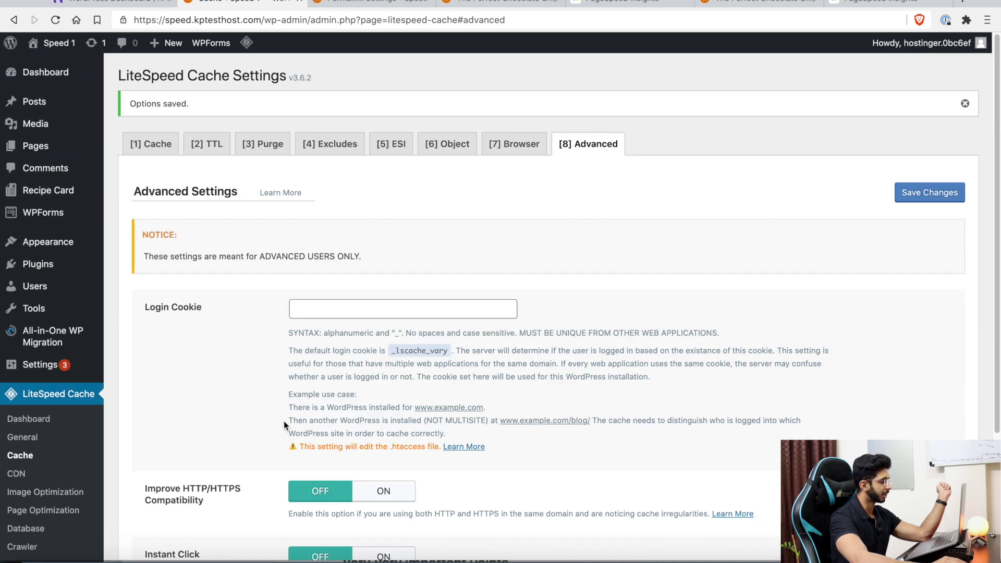
pyautogui.click(15, 476)
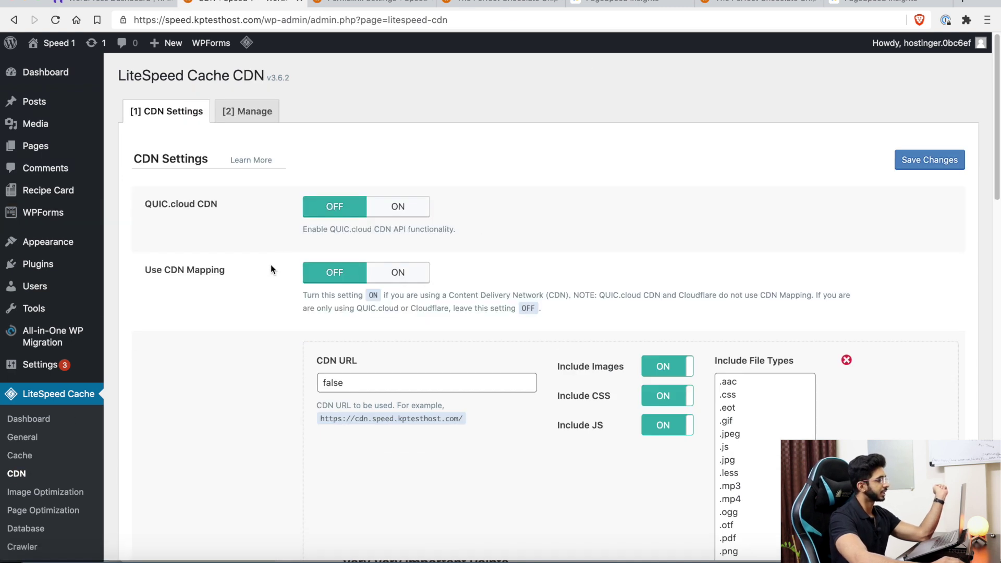
pyautogui.scroll(-15, 270, 264)
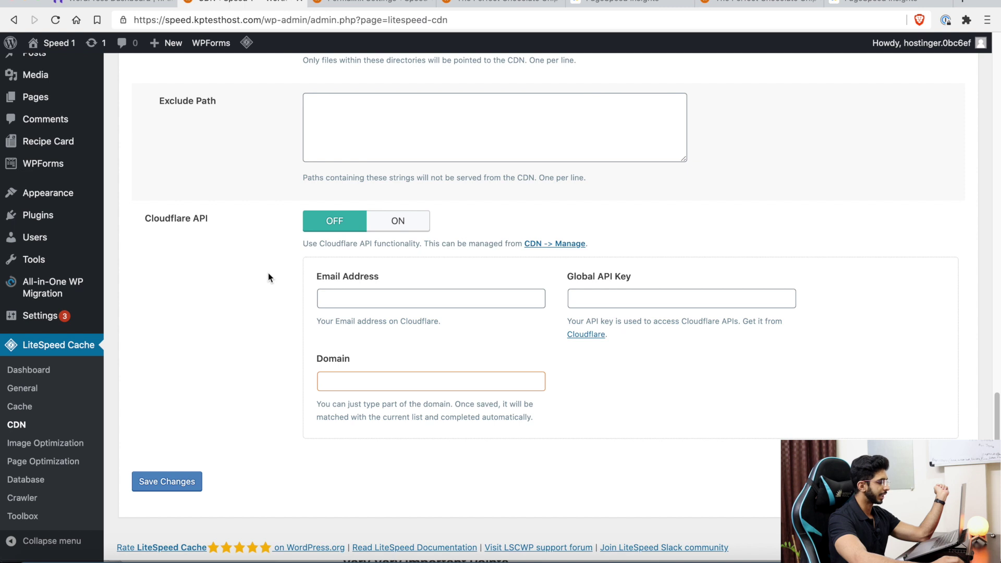
pyautogui.scroll(15, 269, 274)
pyautogui.scroll(-15, 268, 273)
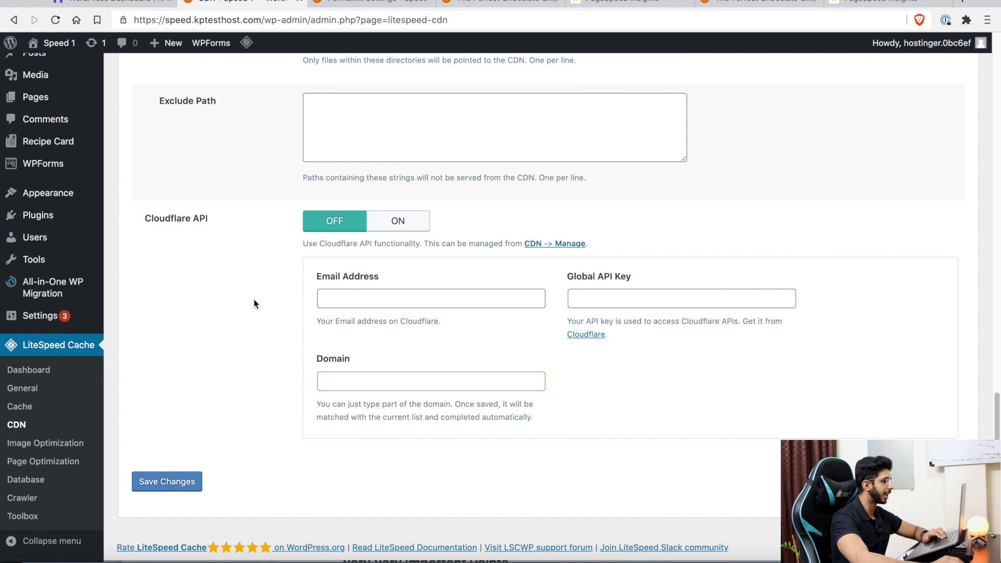
# Step: Review the Image Optimization summary and turn on Auto Request Cron in the Image Optimization settings
pyautogui.click(89, 441)
pyautogui.scroll(-5, 271, 322)
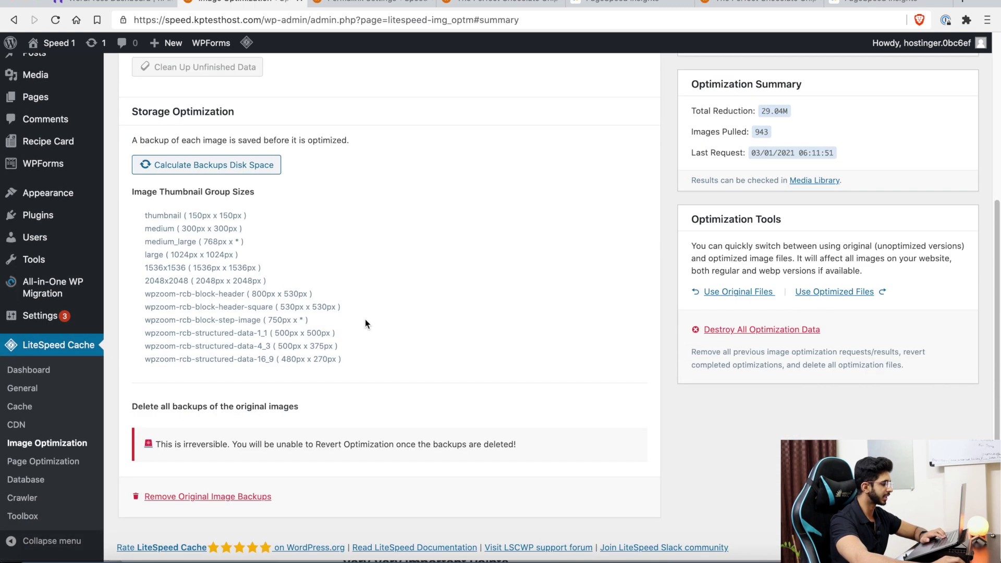
pyautogui.scroll(5, 365, 320)
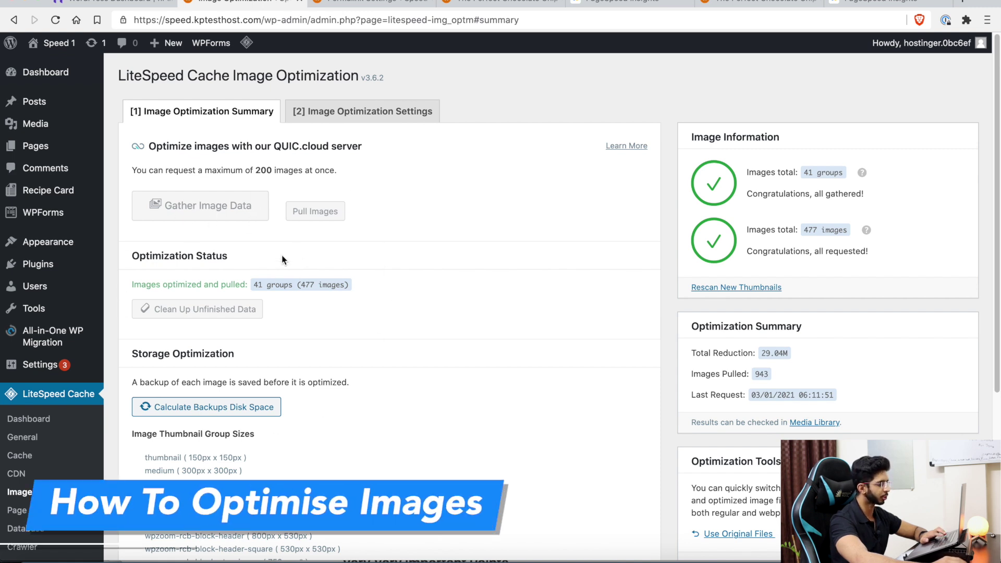
pyautogui.click(338, 118)
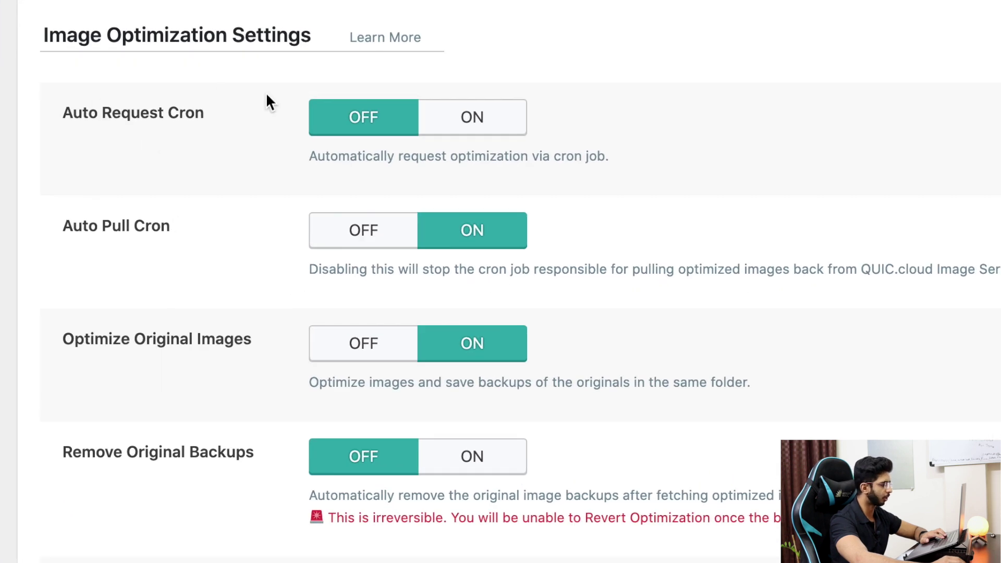
pyautogui.click(475, 121)
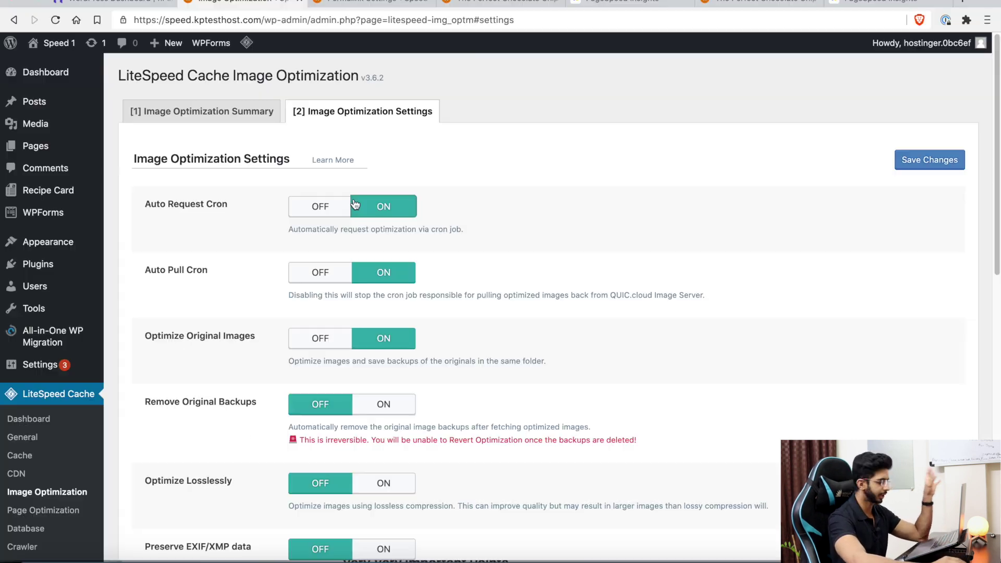
# Step: Turn on Create WebP Versions and Image WebP Replacement in the Image Optimization settings
pyautogui.scroll(-2, 241, 340)
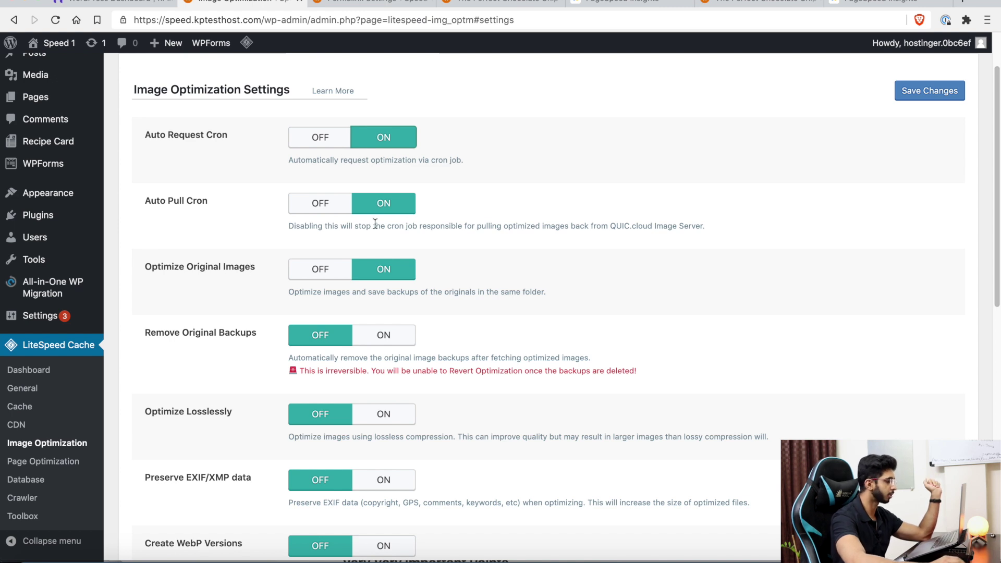
pyautogui.scroll(-1, 326, 232)
pyautogui.scroll(-2, 381, 259)
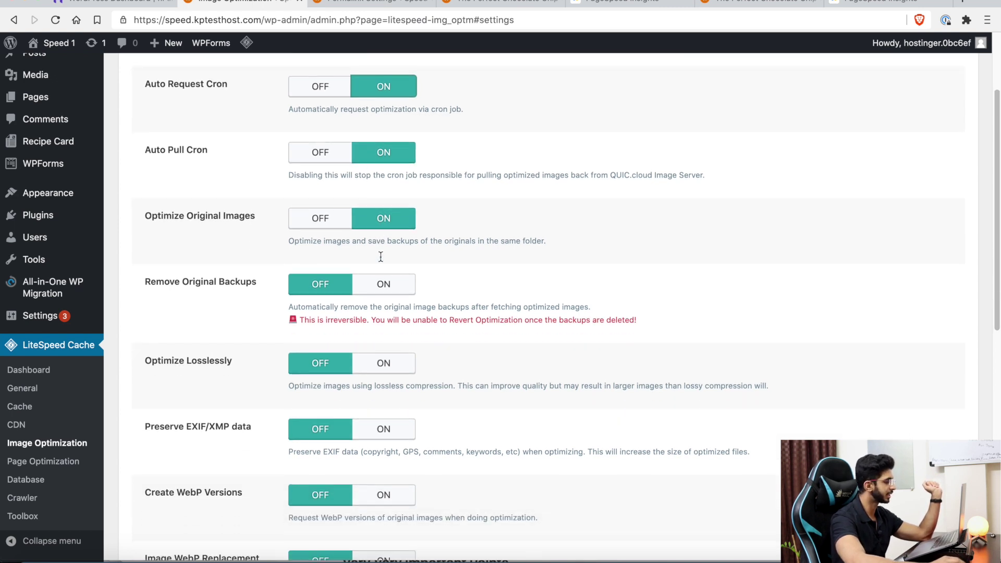
pyautogui.scroll(-1, 316, 285)
pyautogui.scroll(-1, 403, 359)
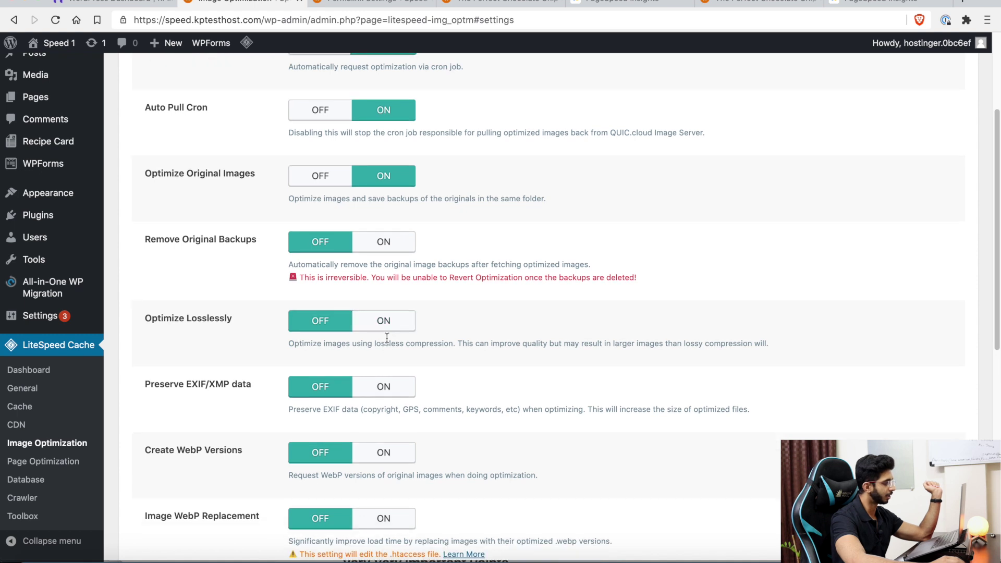
pyautogui.scroll(-1, 337, 334)
pyautogui.moveTo(322, 328); pyautogui.dragTo(473, 327)
pyautogui.scroll(-2, 235, 395)
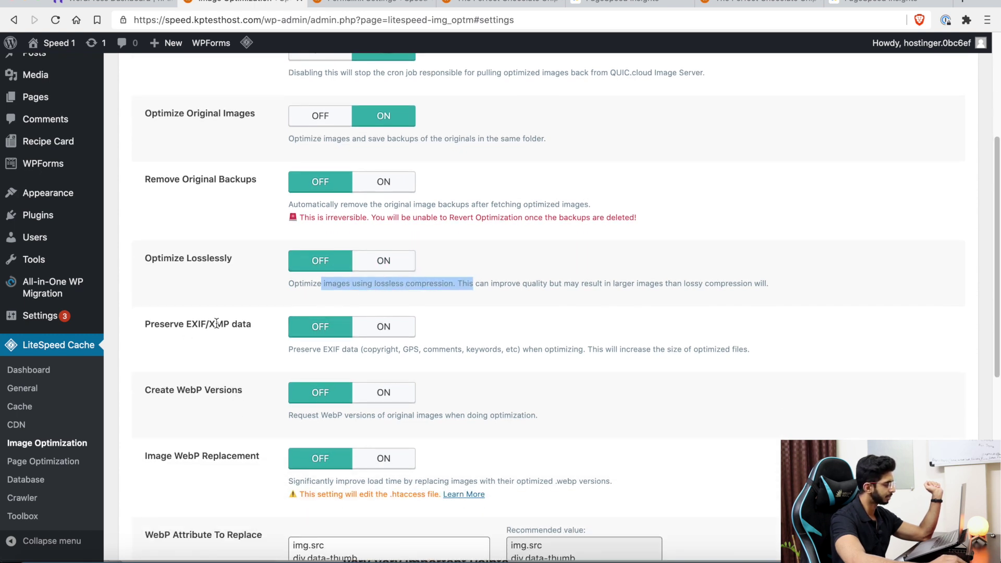
pyautogui.scroll(-1, 313, 331)
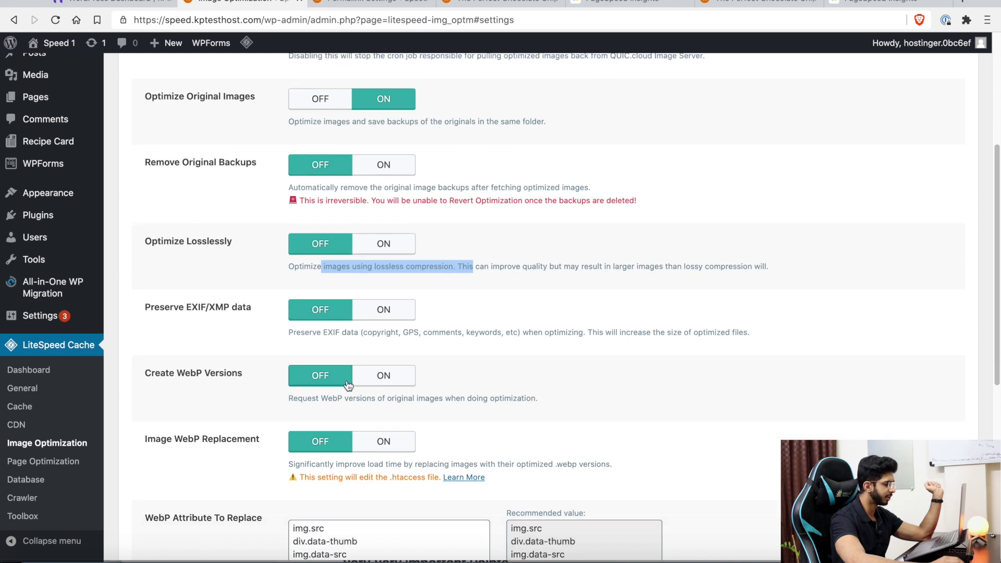
pyautogui.click(384, 392)
pyautogui.scroll(-6, 230, 396)
pyautogui.click(383, 313)
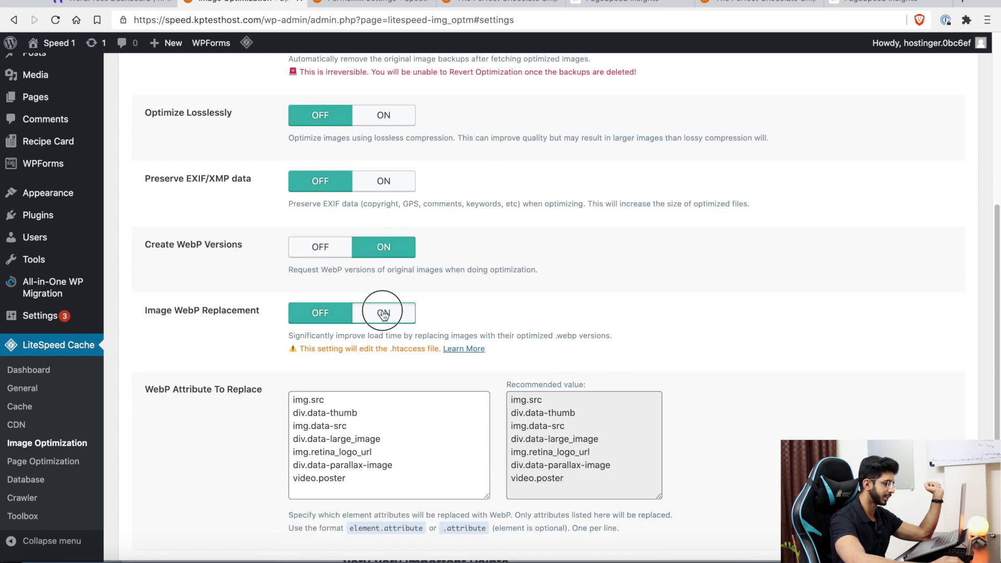
# Step: Check the WebP attribute, extra srcset and image quality options, and save the Image Optimization settings
pyautogui.scroll(-2, 256, 367)
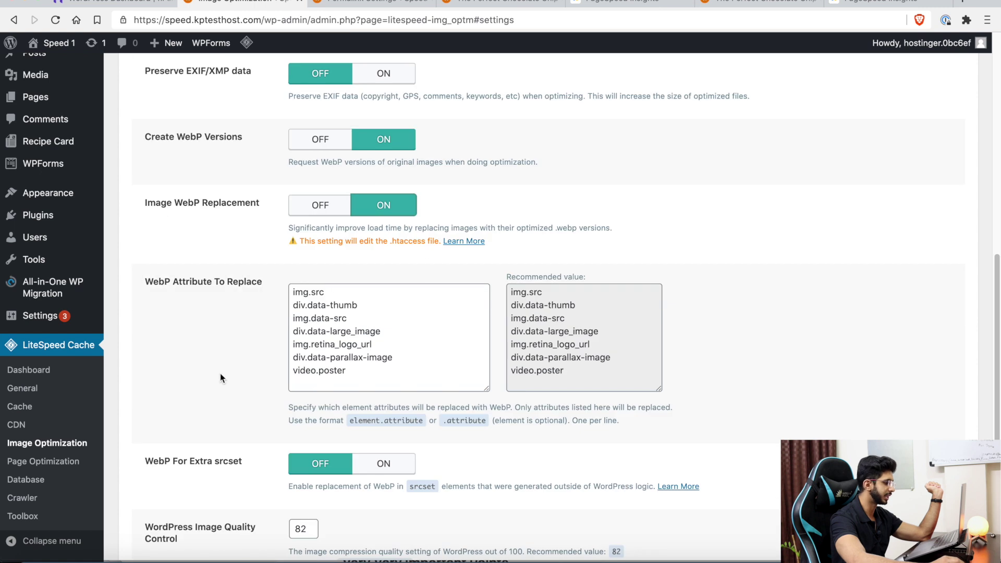
pyautogui.scroll(-2, 220, 379)
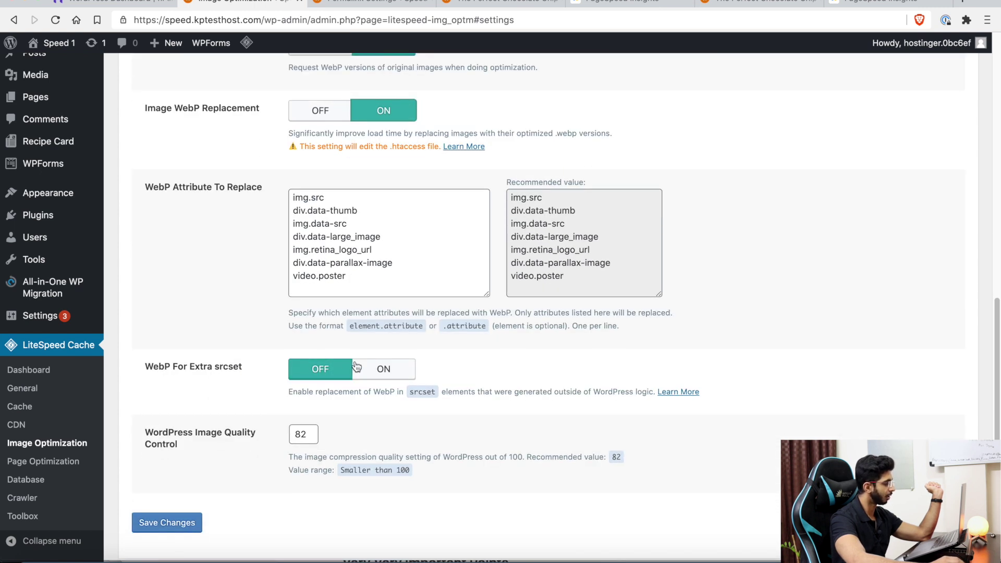
pyautogui.scroll(-1, 194, 381)
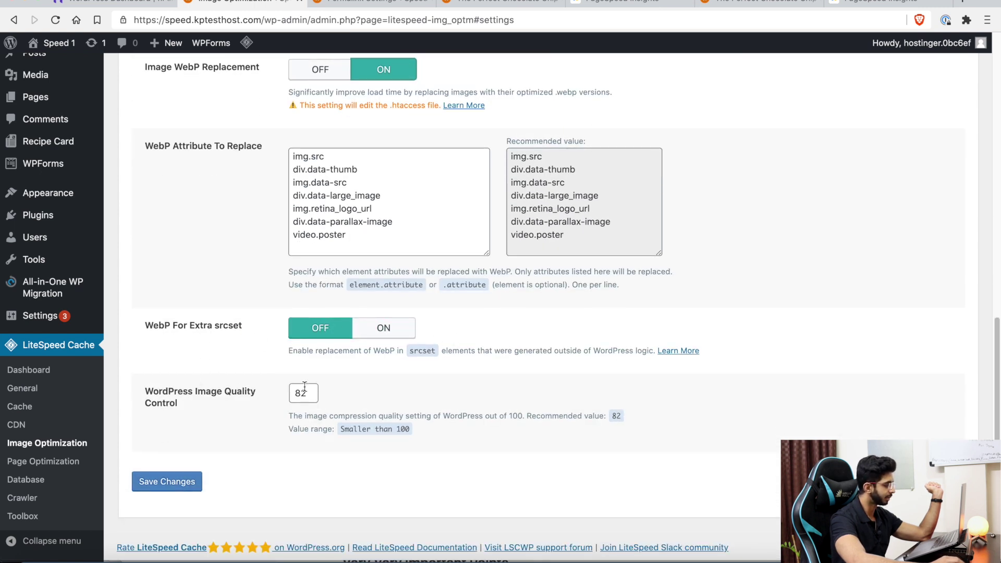
pyautogui.click(170, 484)
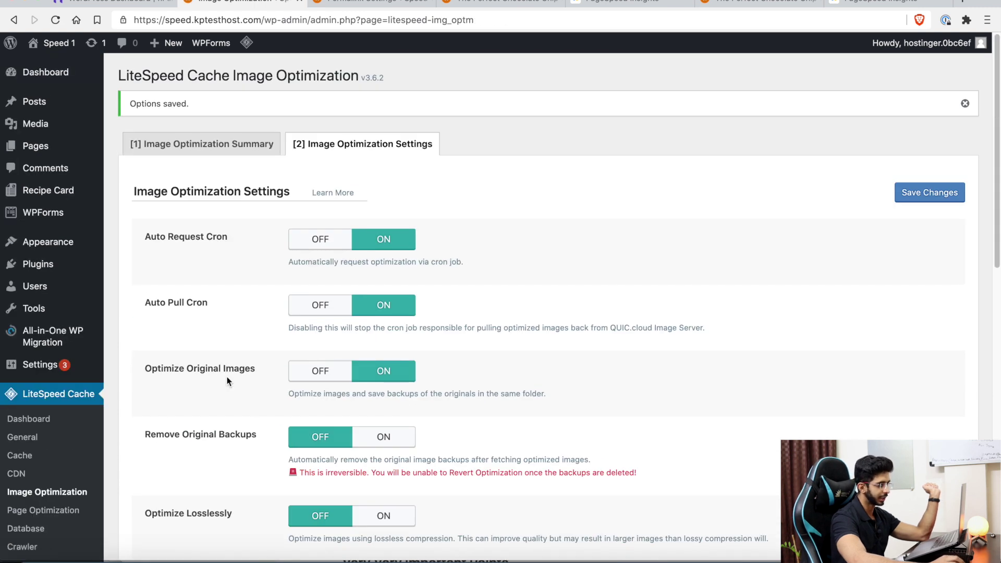
pyautogui.scroll(20, 236, 423)
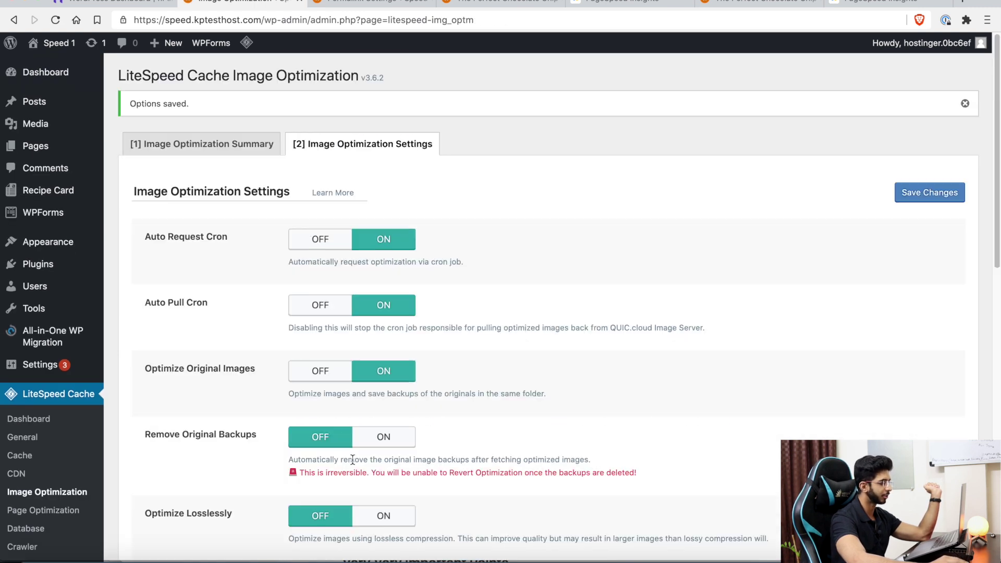
# Step: Check the Image Optimization summary and open the plugin's Page Optimization settings
pyautogui.click(203, 141)
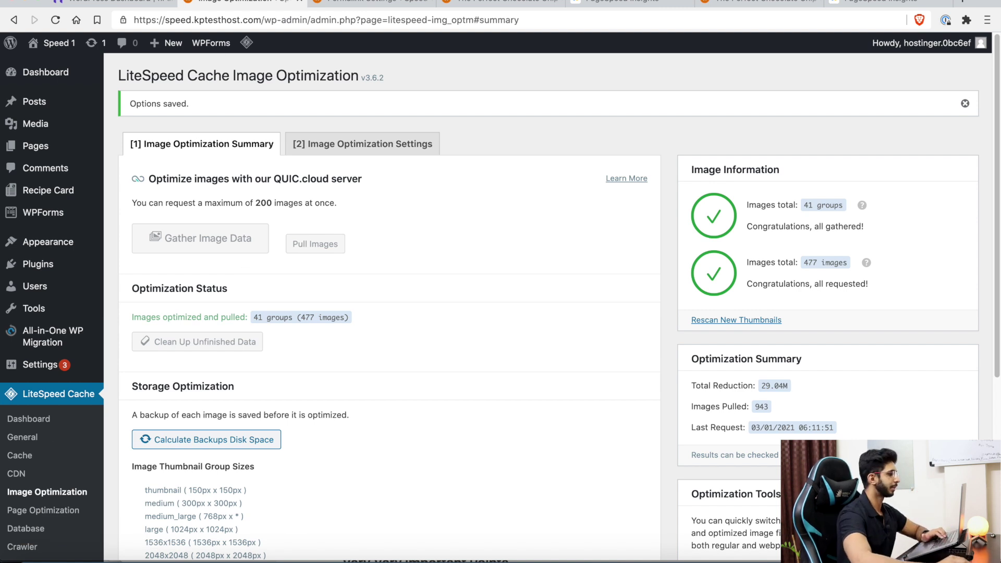
pyautogui.scroll(-3, 55, 411)
pyautogui.click(39, 461)
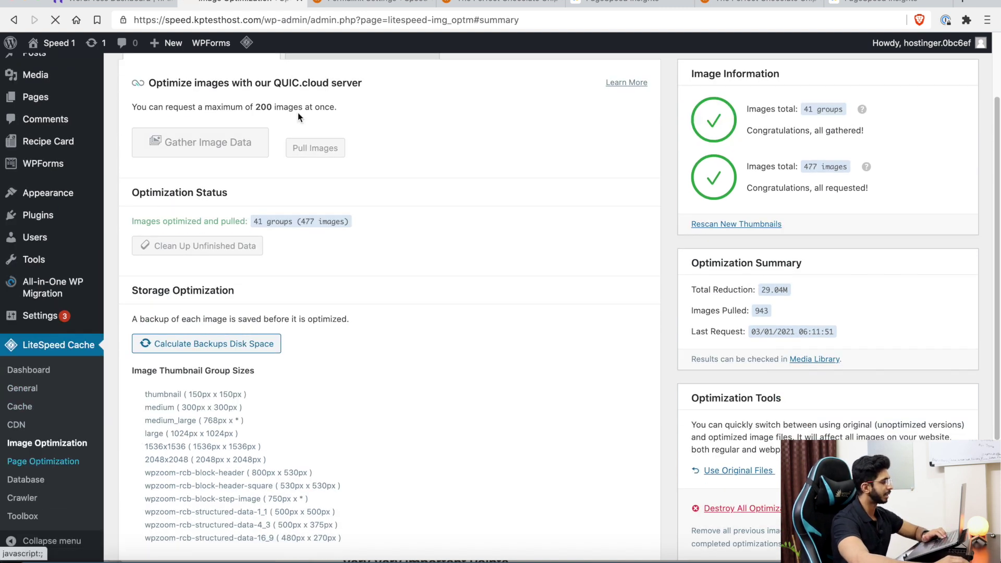
pyautogui.scroll(-1, 251, 245)
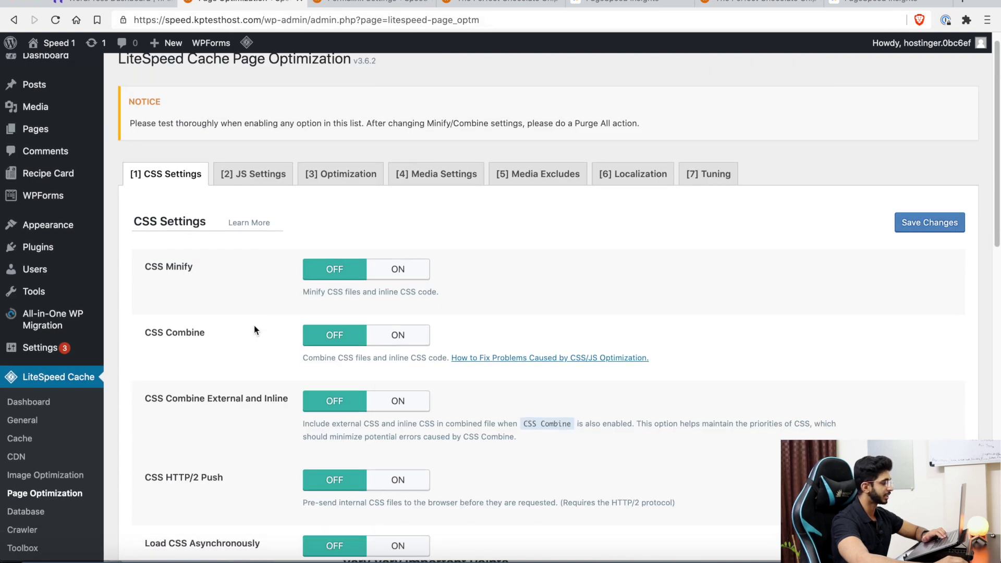
# Step: Turn on CSS Minify, CSS Combine and Load CSS Asynchronously in the CSS settings
pyautogui.click(398, 270)
pyautogui.click(399, 335)
pyautogui.scroll(-5, 292, 318)
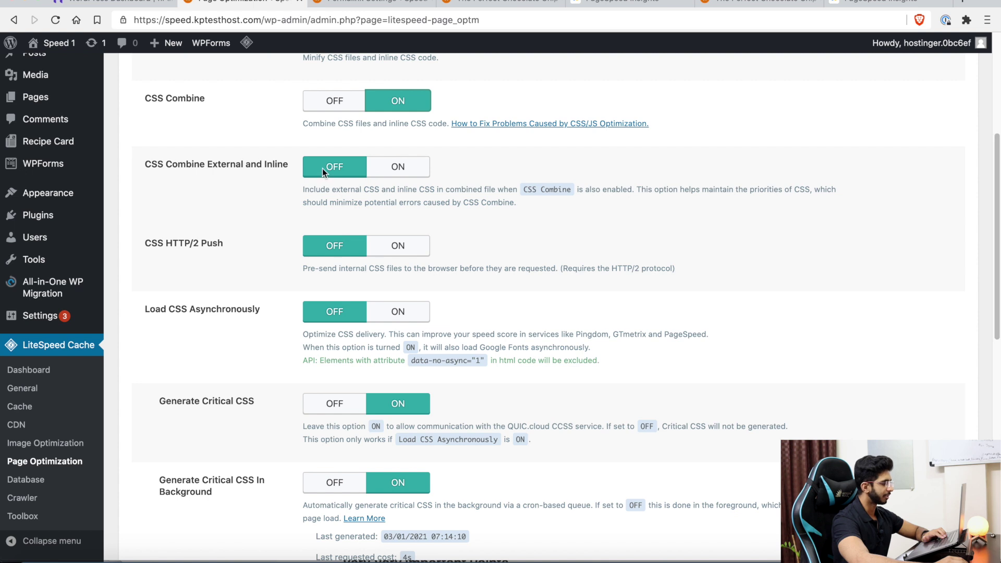
pyautogui.click(395, 312)
pyautogui.scroll(-1, 395, 313)
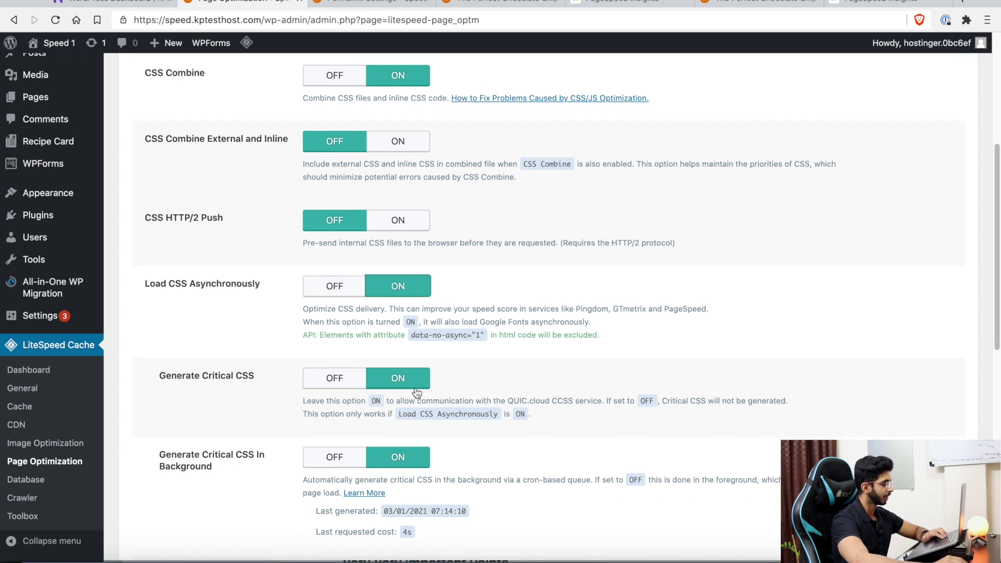
# Step: Check the critical CSS, CCSS cache and font display options, and save the CSS settings
pyautogui.scroll(-4, 417, 392)
pyautogui.scroll(-7, 399, 292)
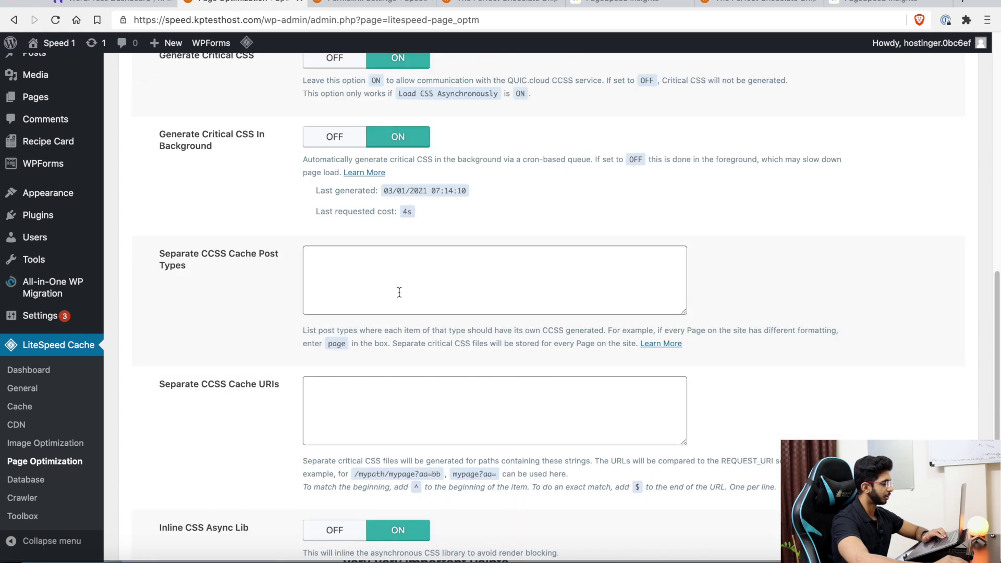
pyautogui.scroll(15, 243, 355)
pyautogui.scroll(-1, 243, 360)
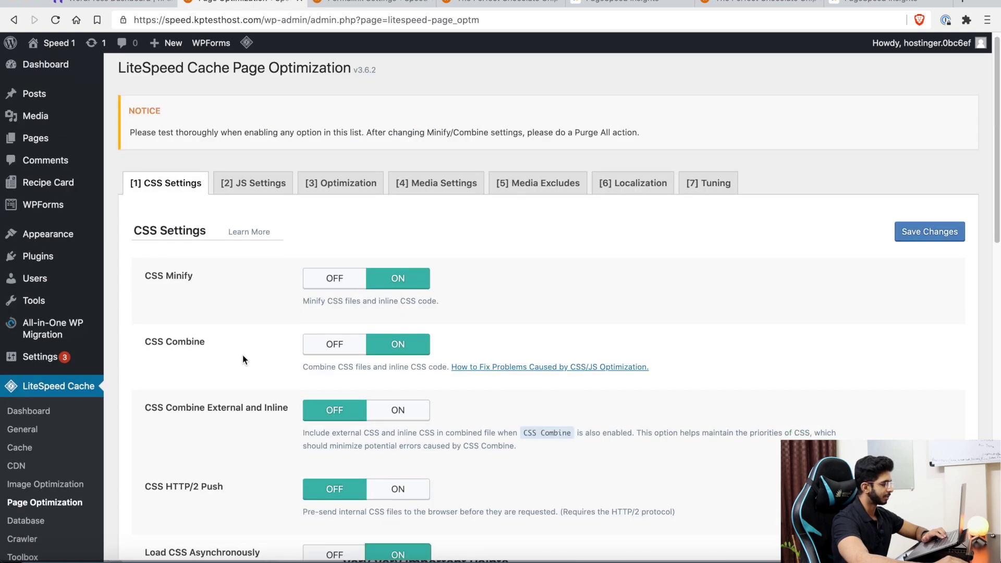
pyautogui.scroll(-10, 396, 412)
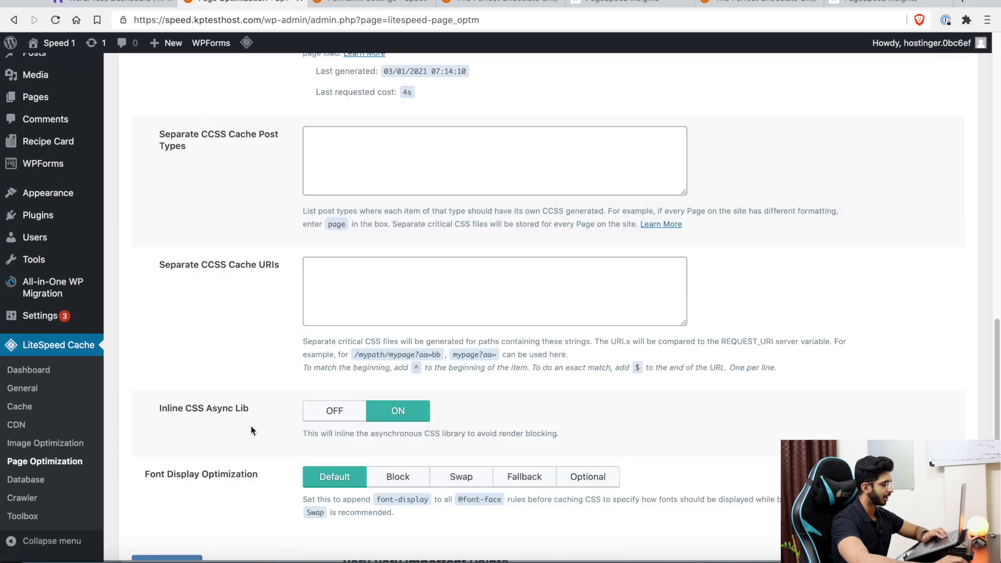
pyautogui.click(194, 481)
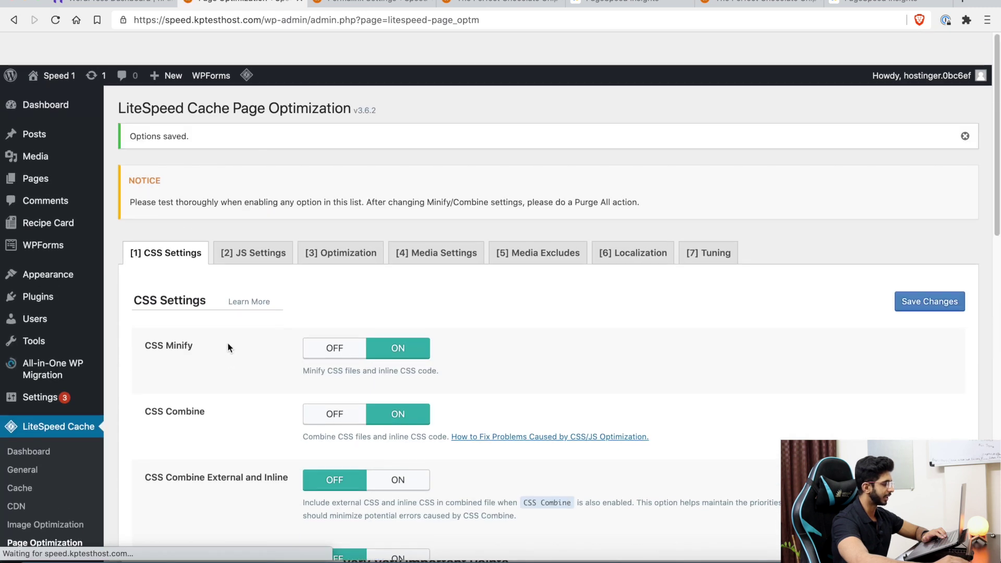
# Step: Turn on JS Minify and JS Combine in the Page Optimization JS settings
pyautogui.click(240, 262)
pyautogui.click(367, 309)
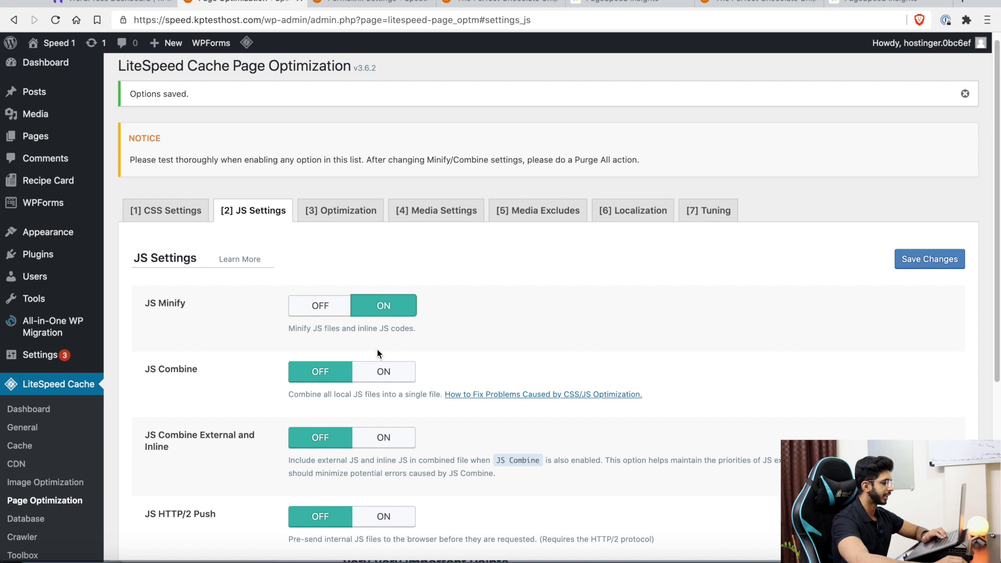
pyautogui.click(384, 372)
# Step: Turn on Load JS Deferred, keeping JS Combine External and Inline and JS HTTP/2 Push off, and save the JS settings
pyautogui.scroll(-5, 277, 380)
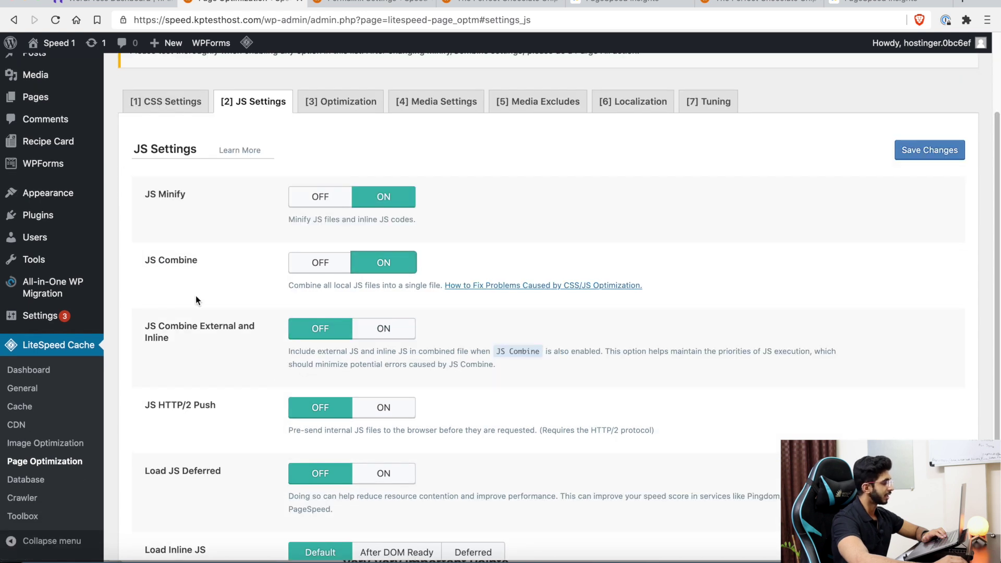
pyautogui.scroll(-3, 197, 293)
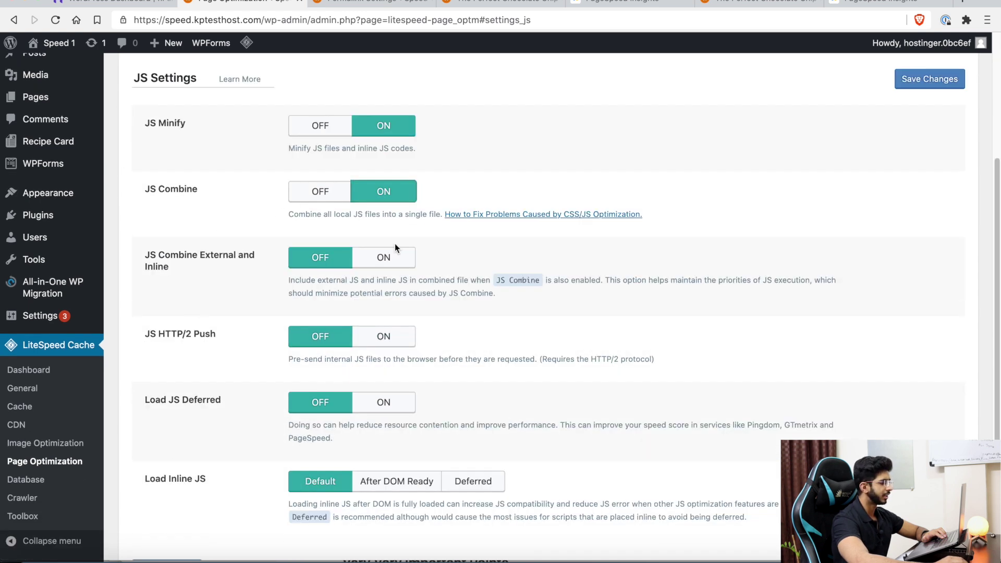
pyautogui.scroll(-1, 222, 308)
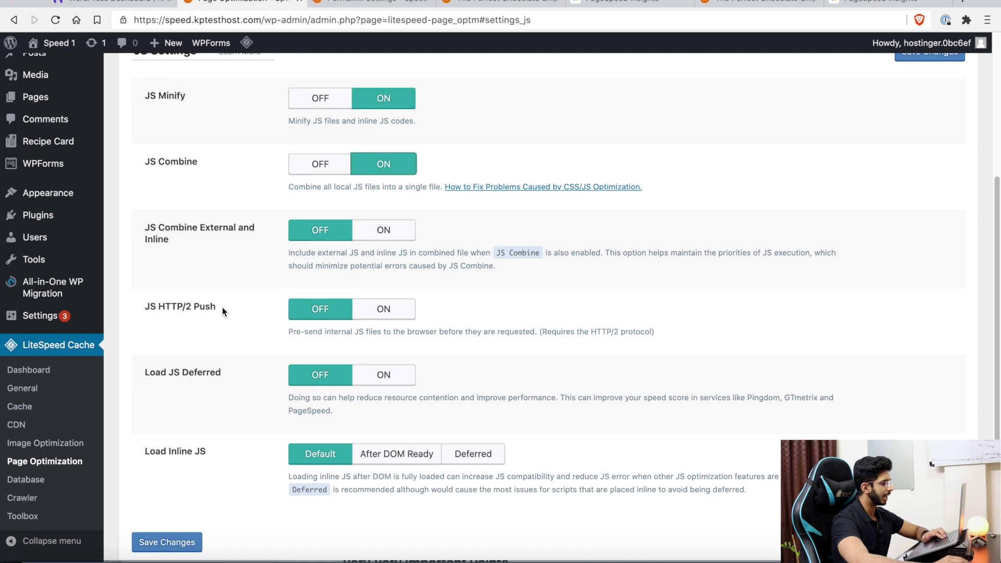
pyautogui.click(377, 375)
pyautogui.scroll(-3, 220, 355)
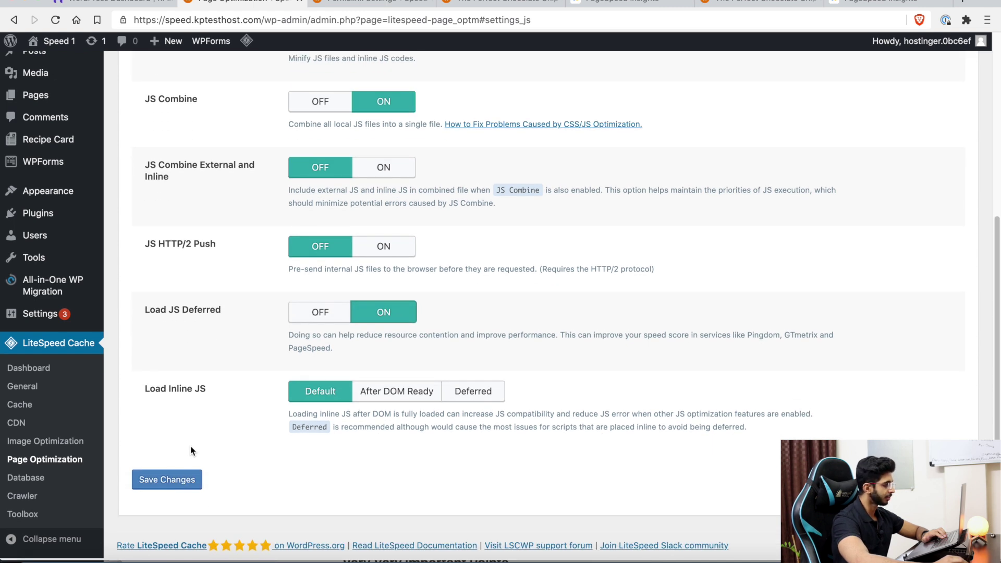
pyautogui.click(171, 484)
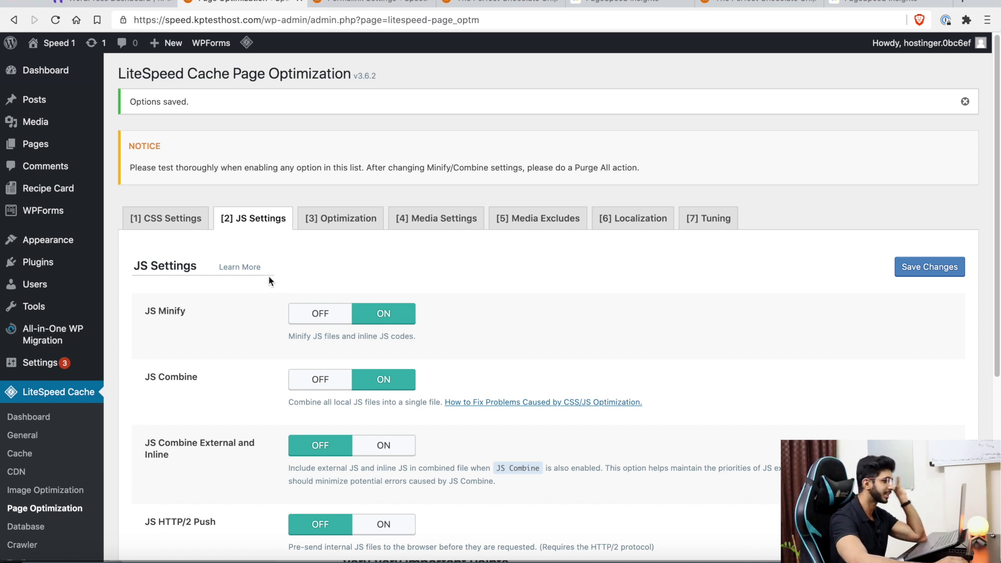
# Step: Turn on HTML Minify in the Page Optimization's Optimization settings
pyautogui.click(340, 218)
pyautogui.scroll(-1, 230, 316)
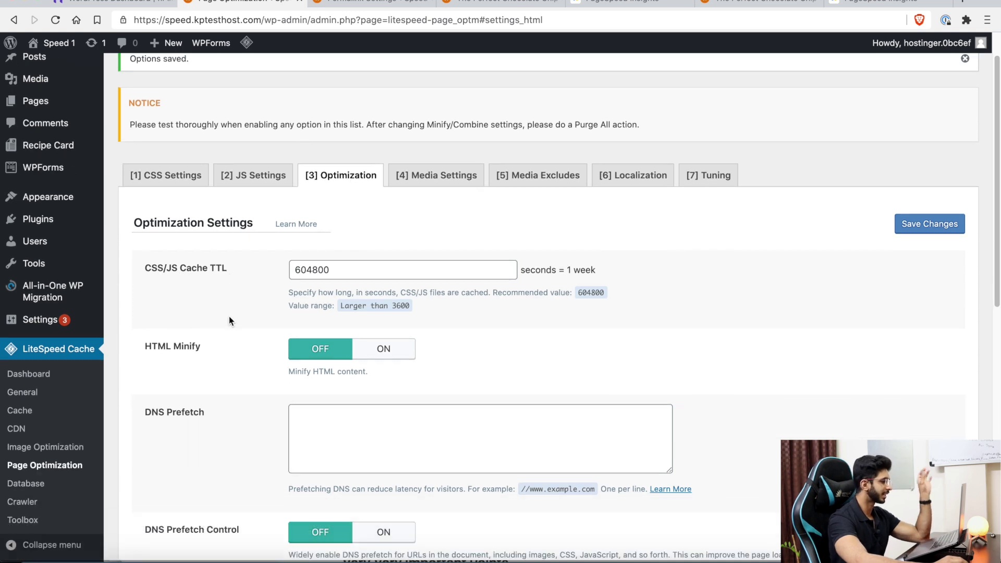
pyautogui.scroll(-3, 229, 316)
pyautogui.scroll(3, 255, 287)
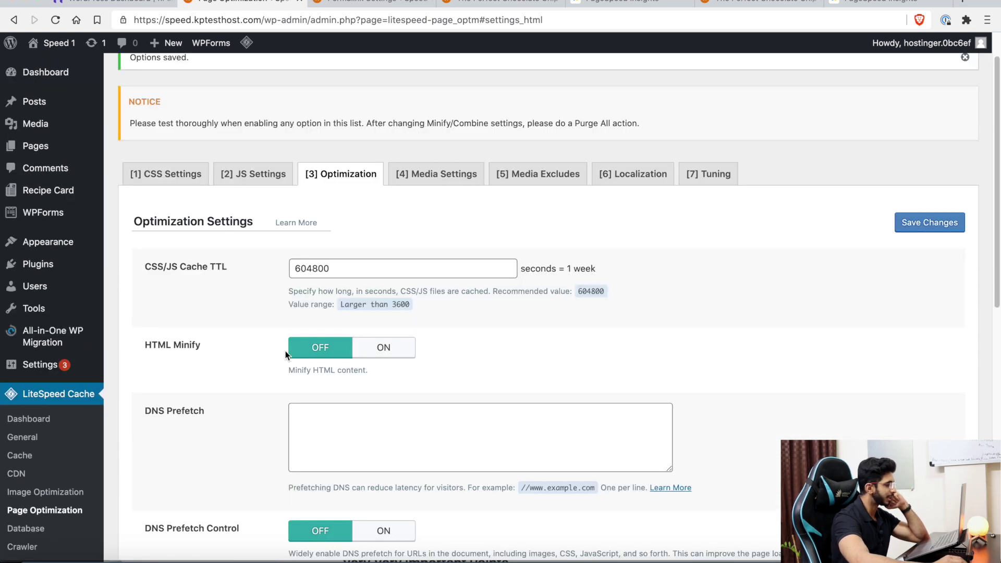
pyautogui.click(383, 348)
pyautogui.scroll(-5, 221, 355)
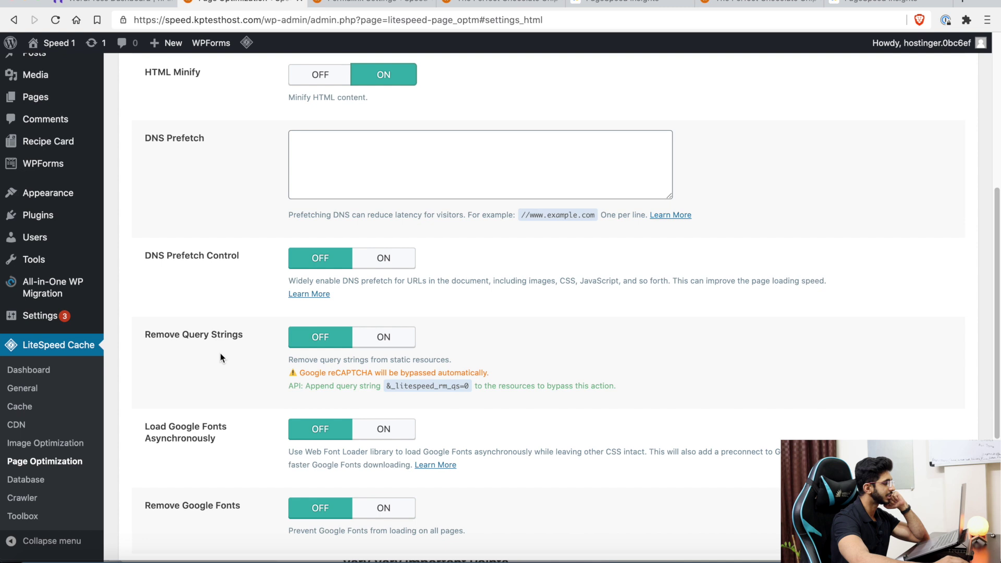
# Step: Turn on Remove Google Fonts, leaving Load Google Fonts Asynchronously off
pyautogui.scroll(-2, 220, 358)
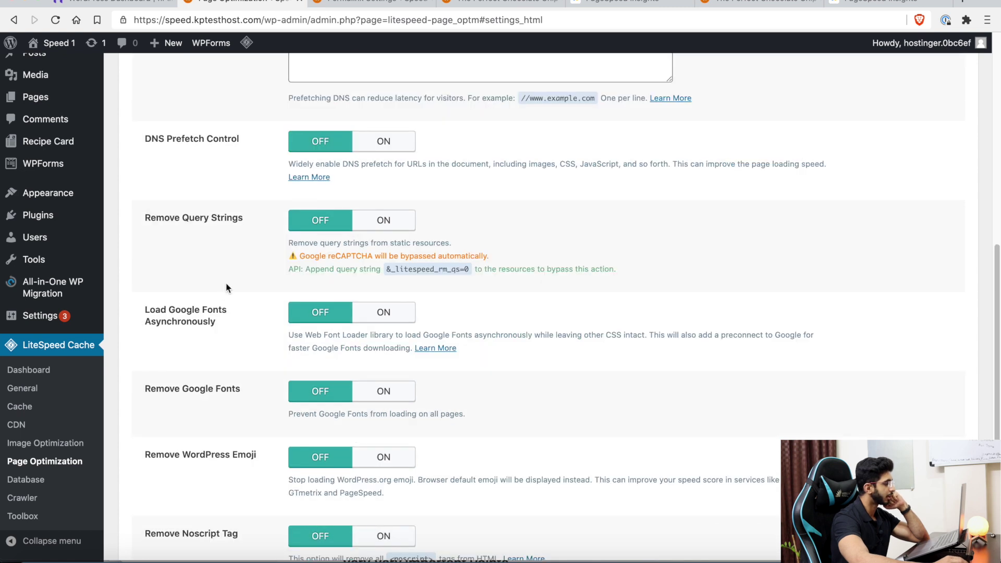
pyautogui.moveTo(218, 323); pyautogui.dragTo(175, 305)
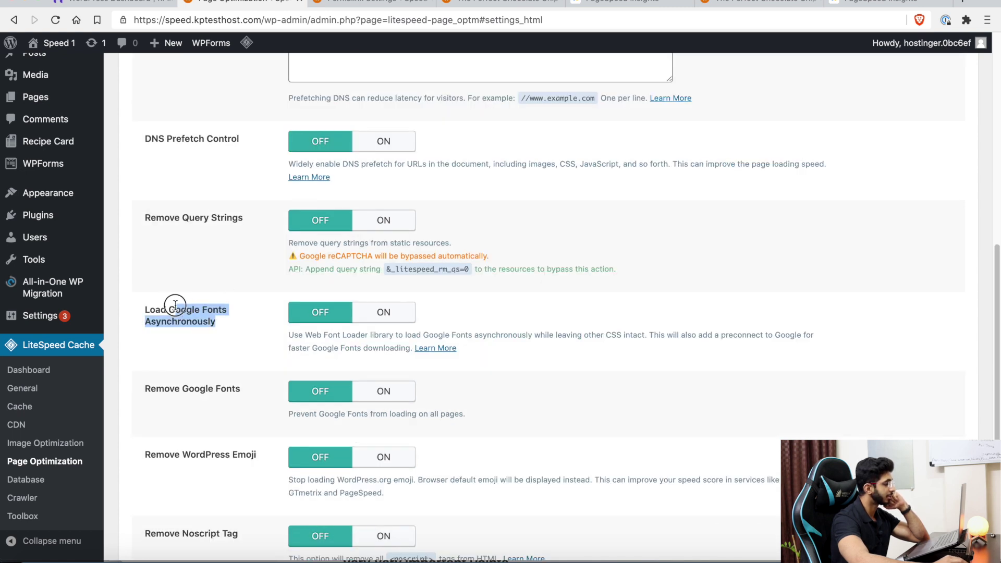
pyautogui.click(176, 305)
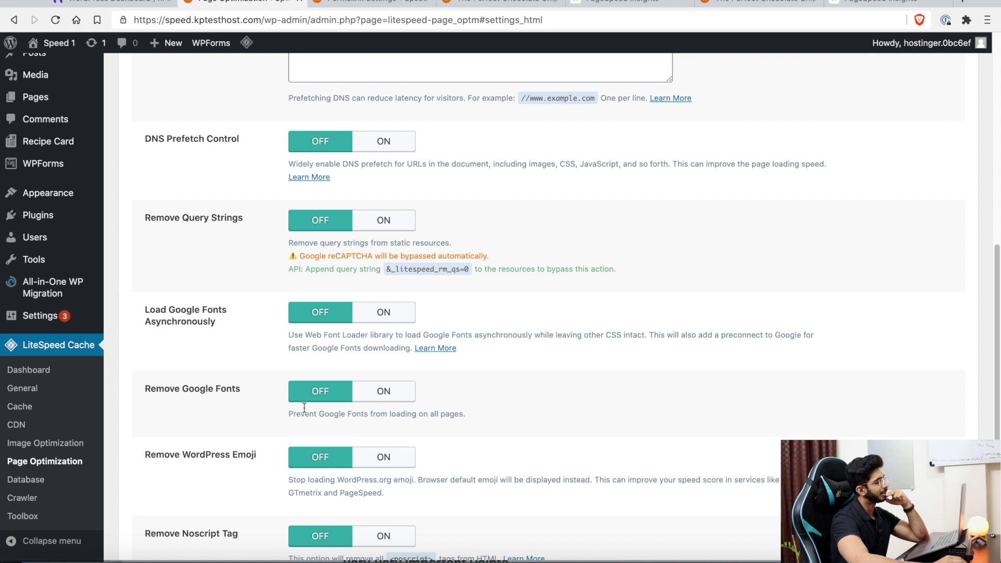
pyautogui.click(380, 399)
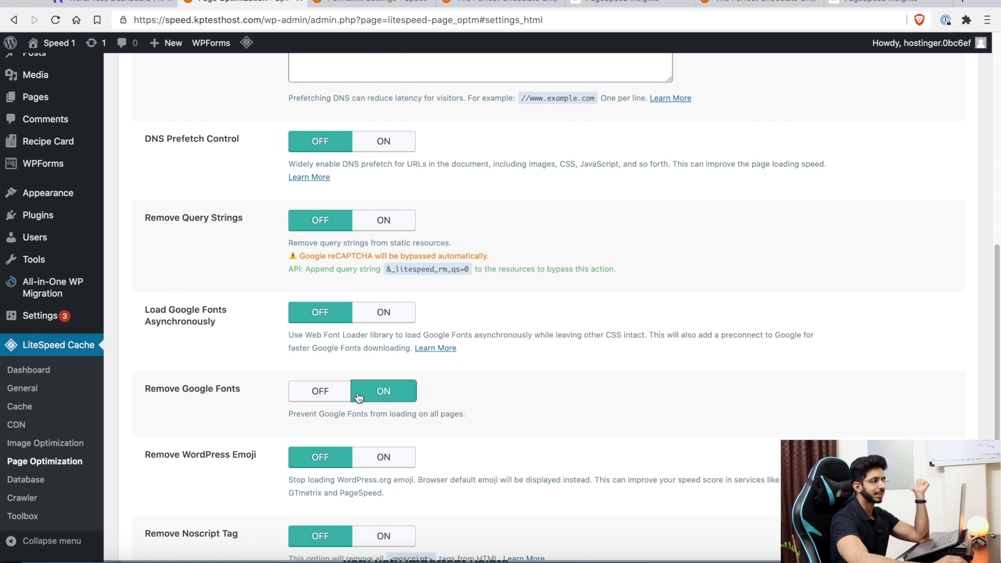
pyautogui.scroll(-3, 215, 390)
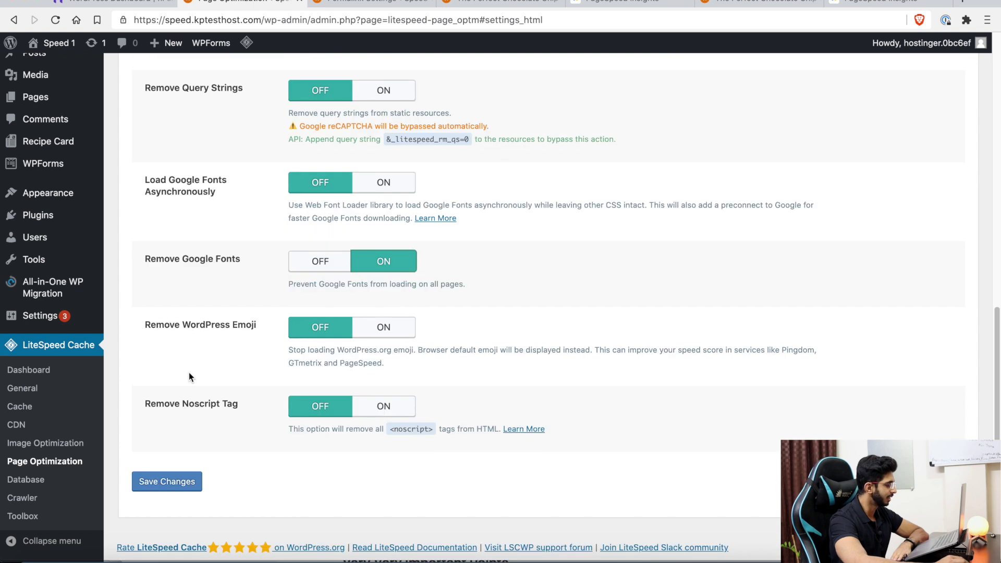
# Step: Turn on Remove WordPress Emoji, recheck the Optimization settings and save them
pyautogui.moveTo(226, 255); pyautogui.dragTo(160, 254)
pyautogui.click(396, 322)
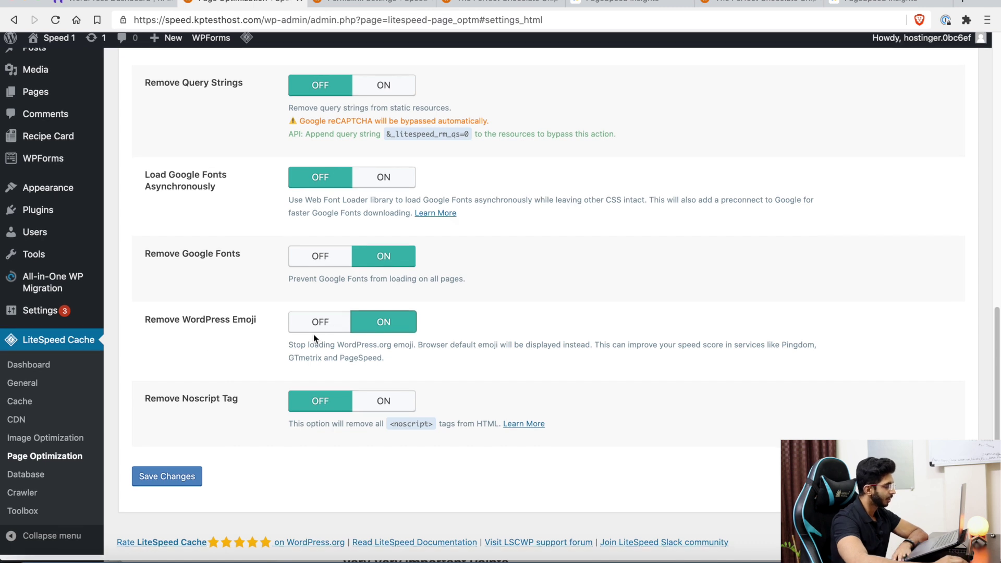
pyautogui.scroll(3, 314, 334)
pyautogui.scroll(10, 314, 334)
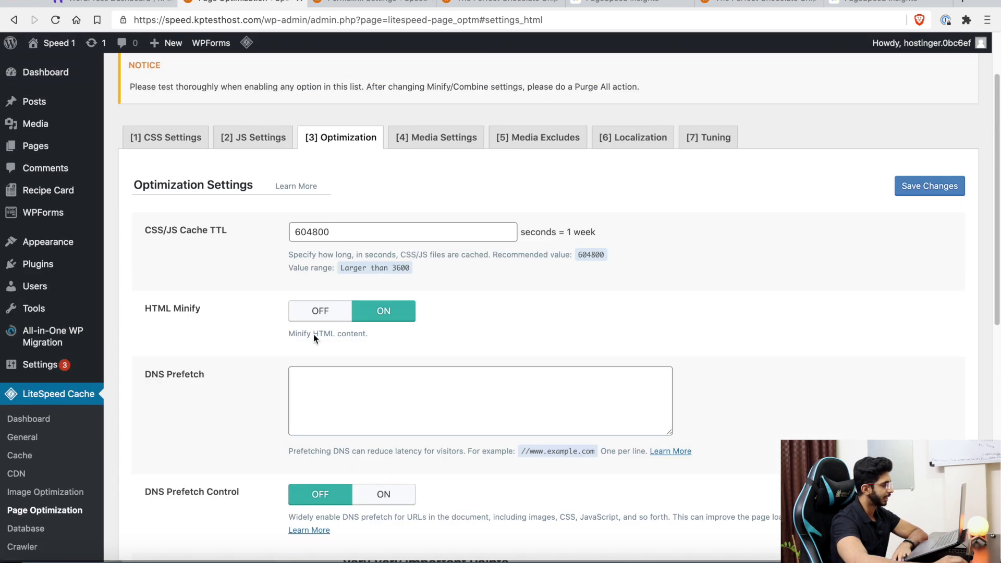
pyautogui.scroll(-20, 234, 333)
pyautogui.click(185, 313)
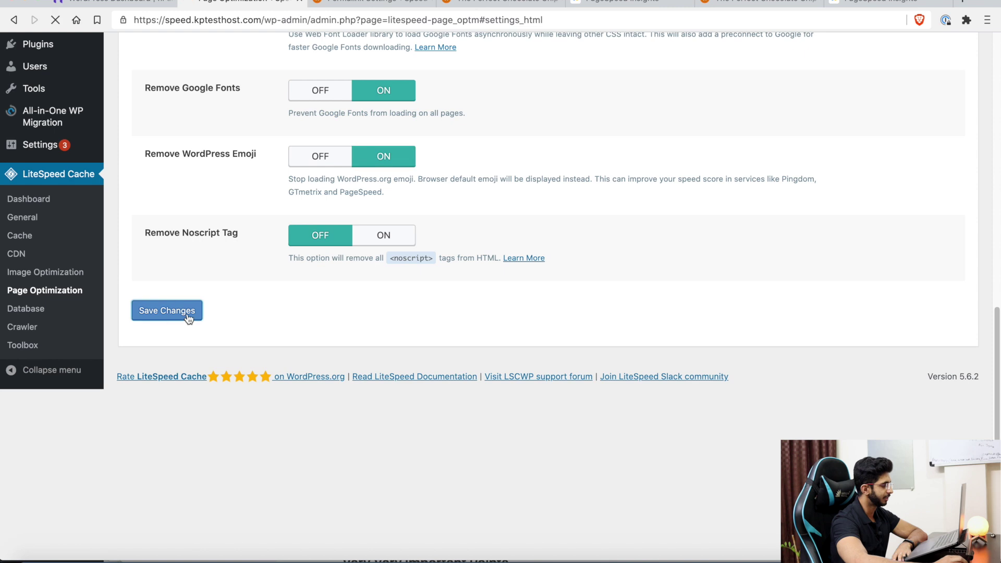
# Step: Turn on Lazy Load Images and Responsive Placeholder in the Media Settings
pyautogui.click(425, 281)
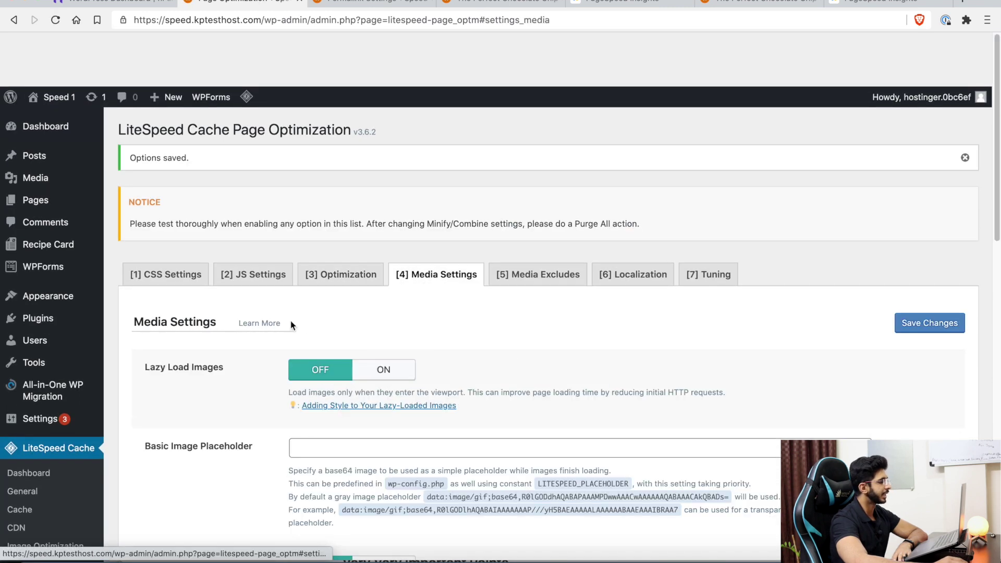
pyautogui.scroll(-1, 290, 321)
pyautogui.click(360, 342)
pyautogui.scroll(-3, 360, 343)
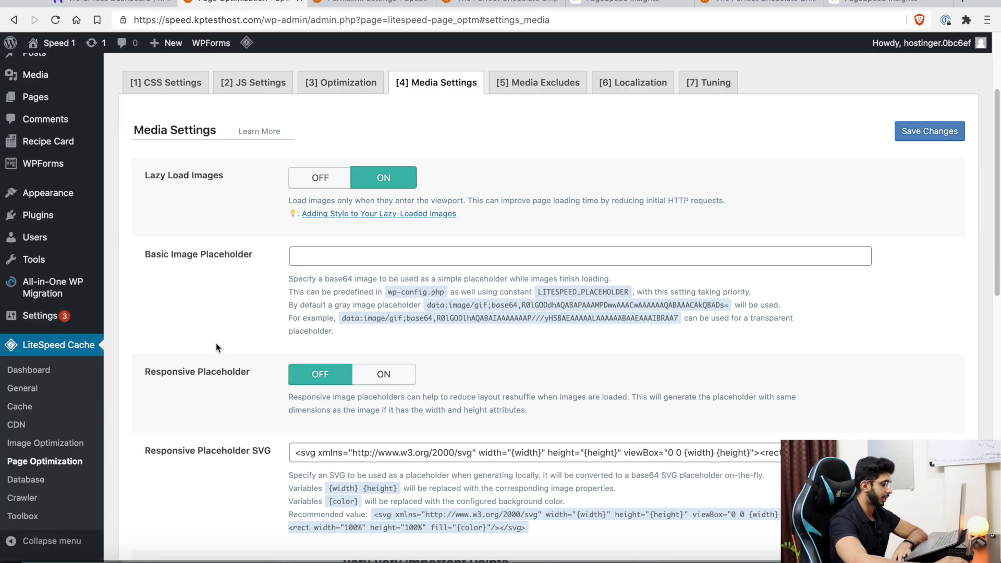
pyautogui.click(364, 383)
# Step: Turn on Lazy Load Iframes, keeping LQIP Cloud Generator off, and save the Media Settings
pyautogui.scroll(-5, 248, 354)
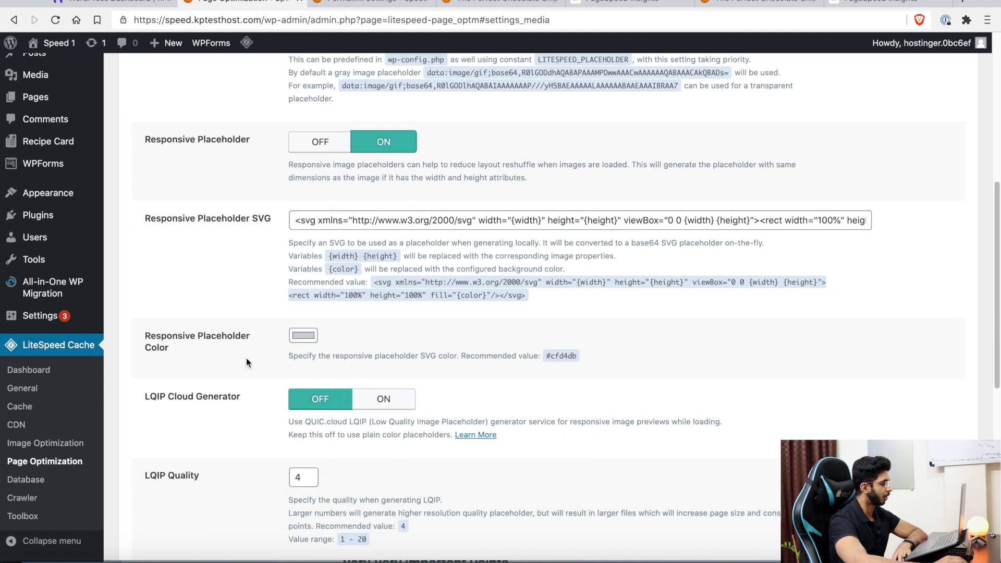
pyautogui.scroll(-1, 191, 387)
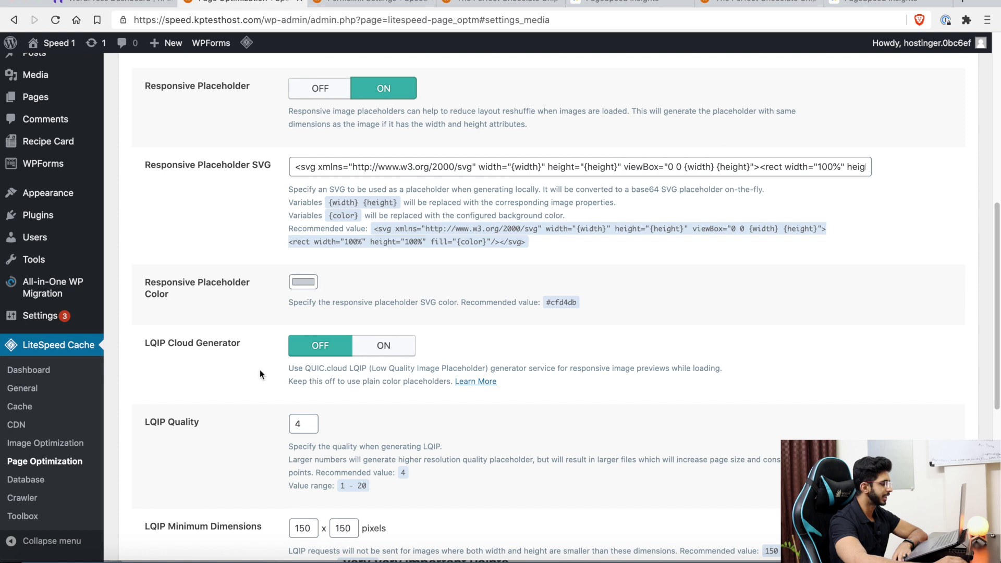
pyautogui.scroll(-1, 255, 342)
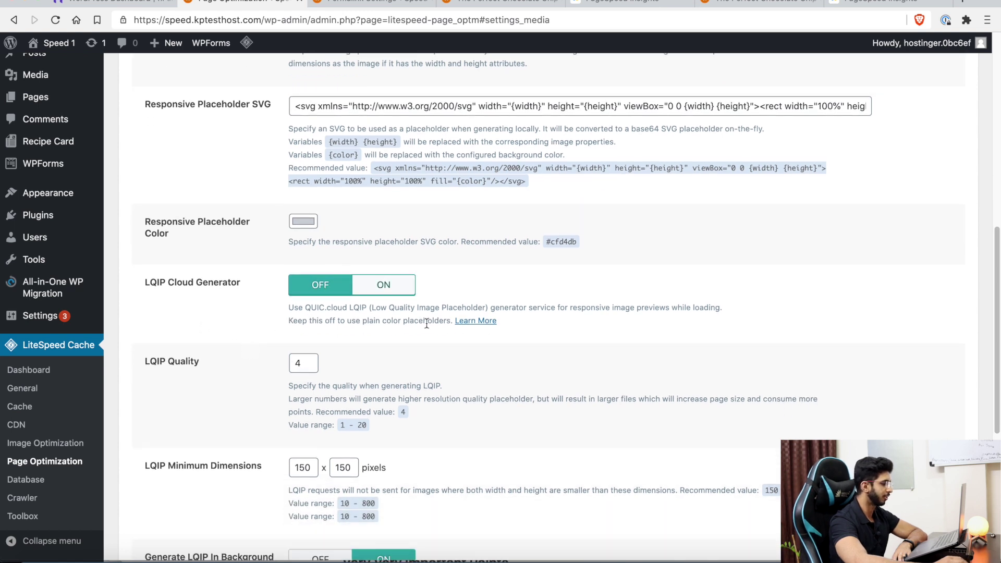
pyautogui.moveTo(349, 312); pyautogui.dragTo(305, 308)
pyautogui.scroll(-5, 273, 330)
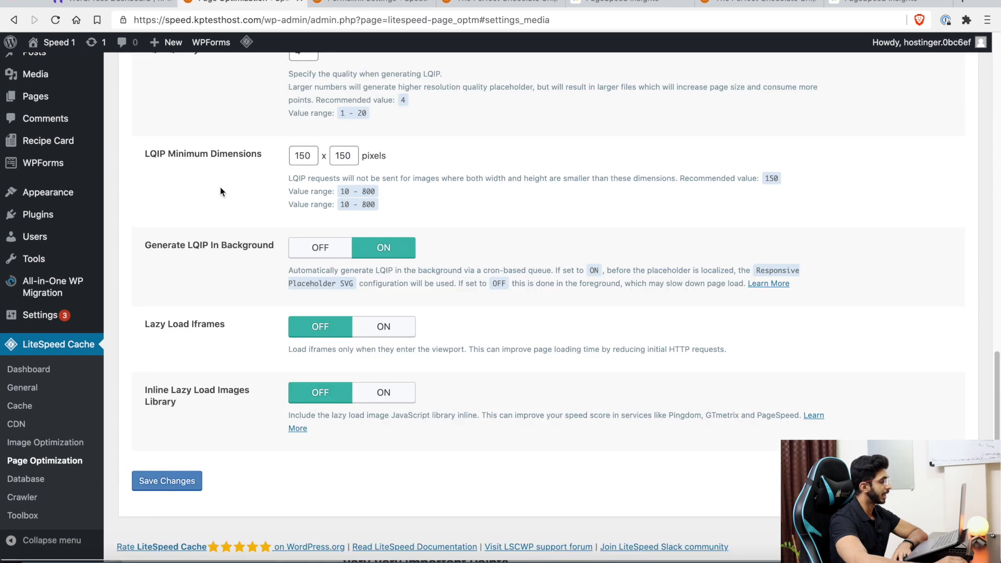
pyautogui.click(406, 334)
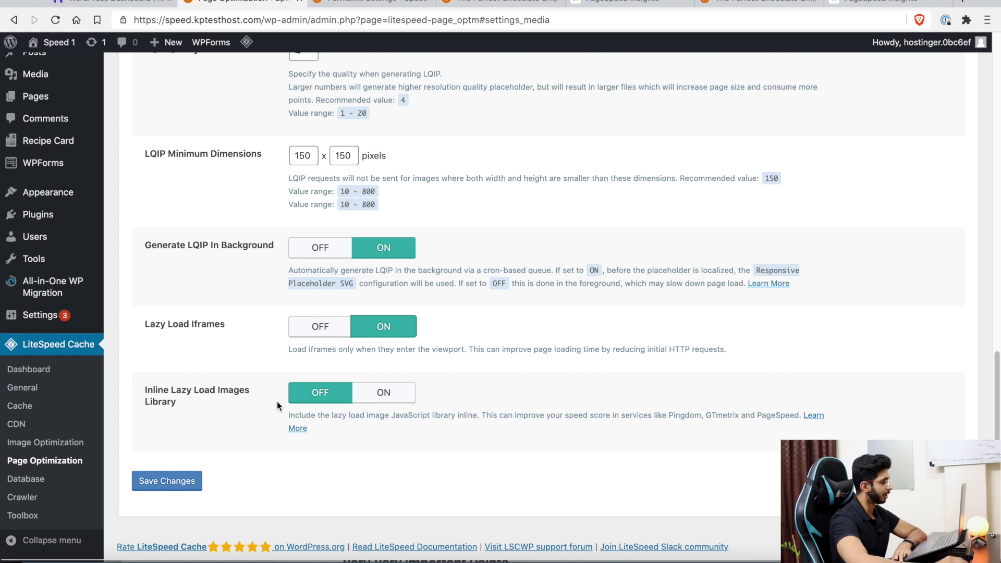
pyautogui.click(160, 481)
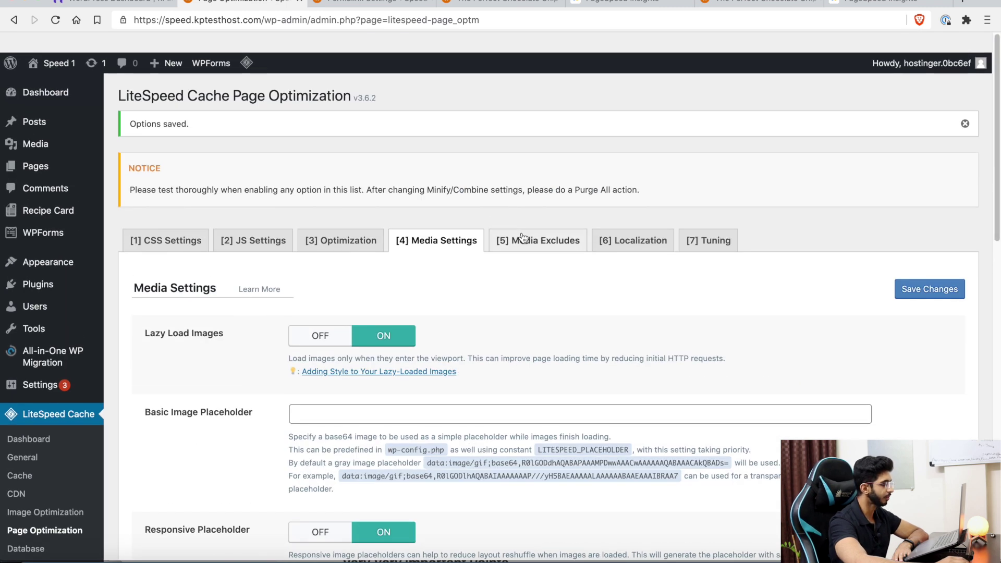
# Step: Review the Media Excludes settings, including the lazy load and LQIP exclusions
pyautogui.click(514, 261)
pyautogui.scroll(-15, 239, 372)
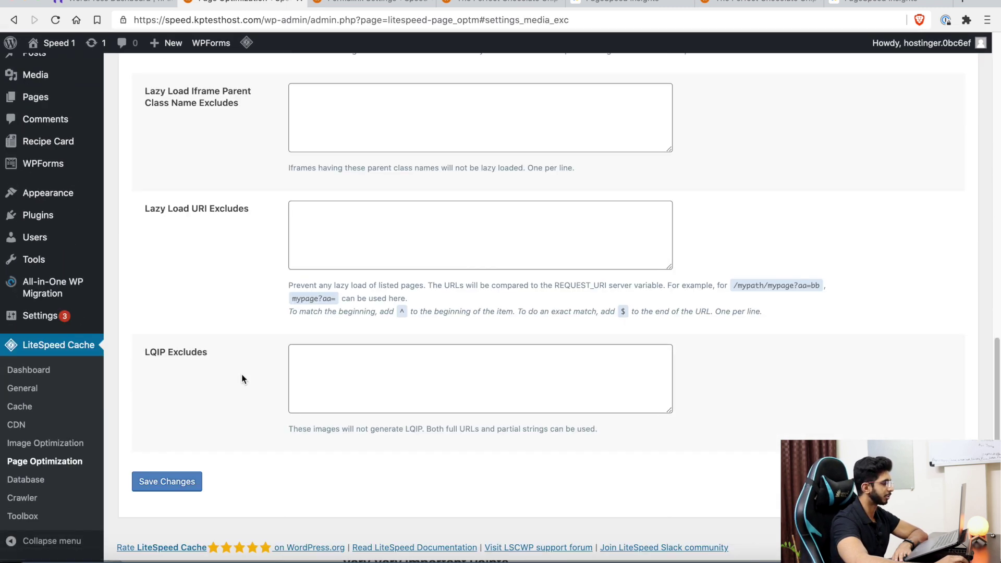
# Step: Check the Lazy Load Image Excludes field in the Media Excludes settings
pyautogui.scroll(10, 242, 374)
pyautogui.scroll(6, 242, 374)
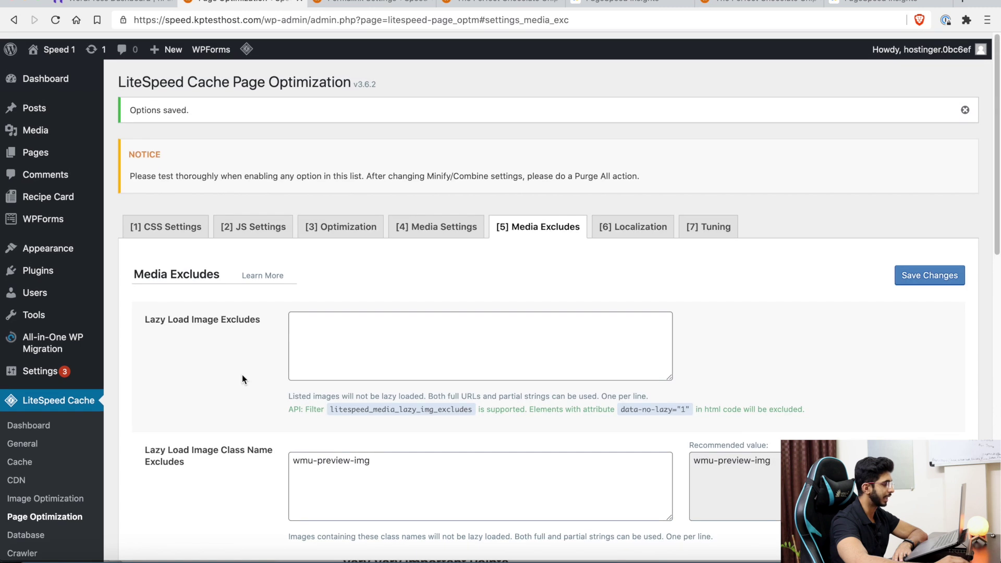
pyautogui.click(345, 359)
pyautogui.click(346, 295)
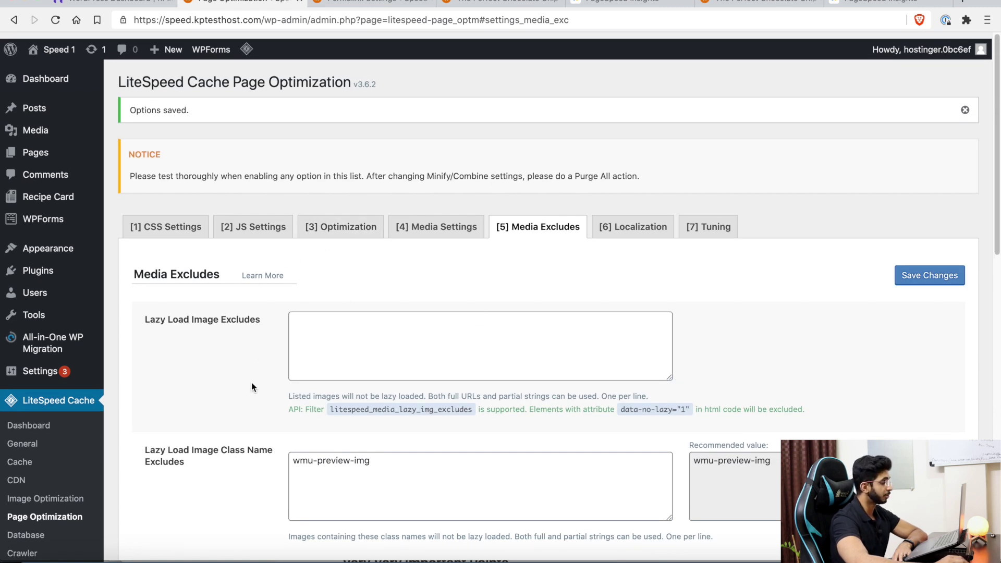
pyautogui.click(443, 342)
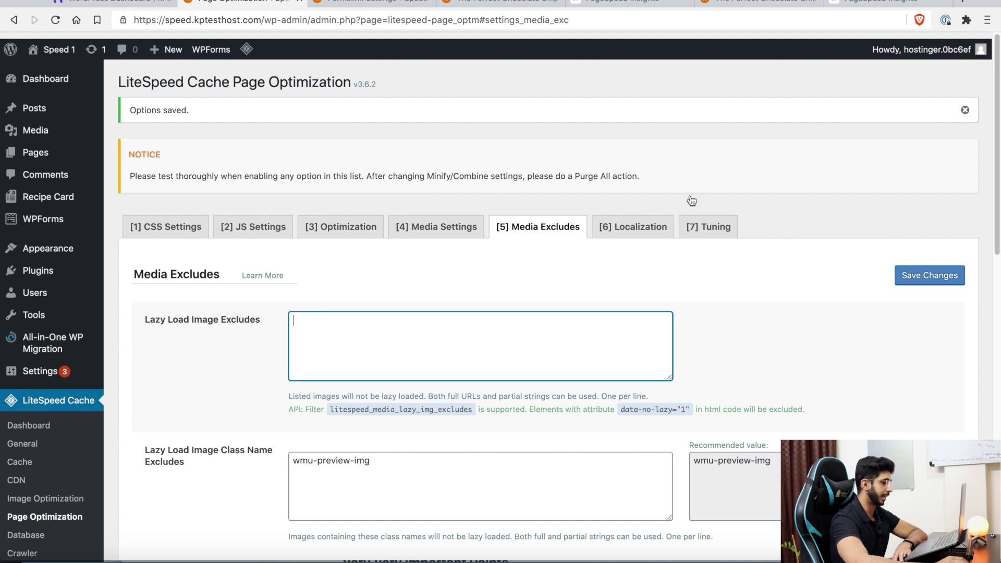
# Step: Check the Localization settings, keep Gravatar Cache and Localize Resources off, and save them
pyautogui.click(635, 229)
pyautogui.scroll(-2, 218, 363)
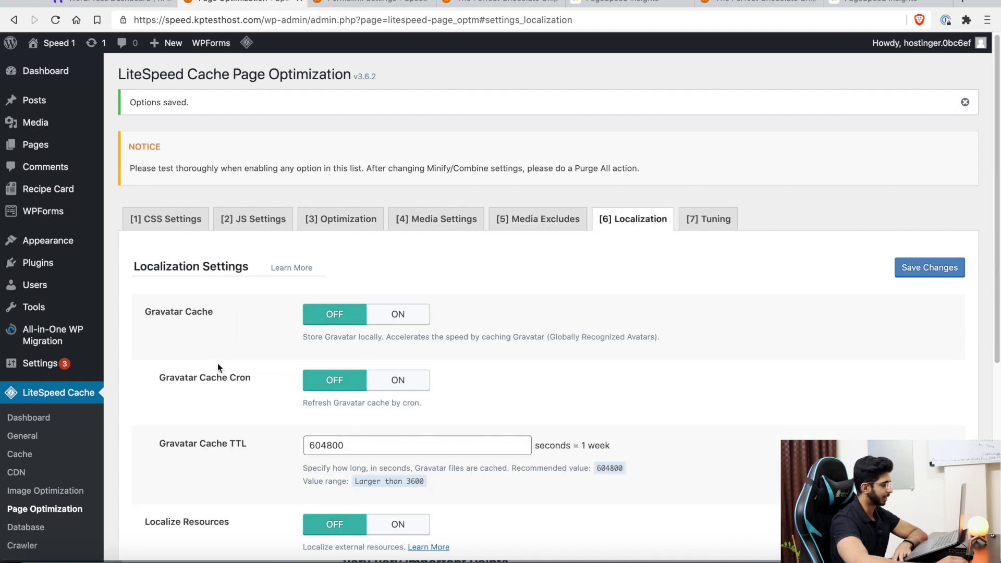
pyautogui.moveTo(214, 281); pyautogui.dragTo(194, 279)
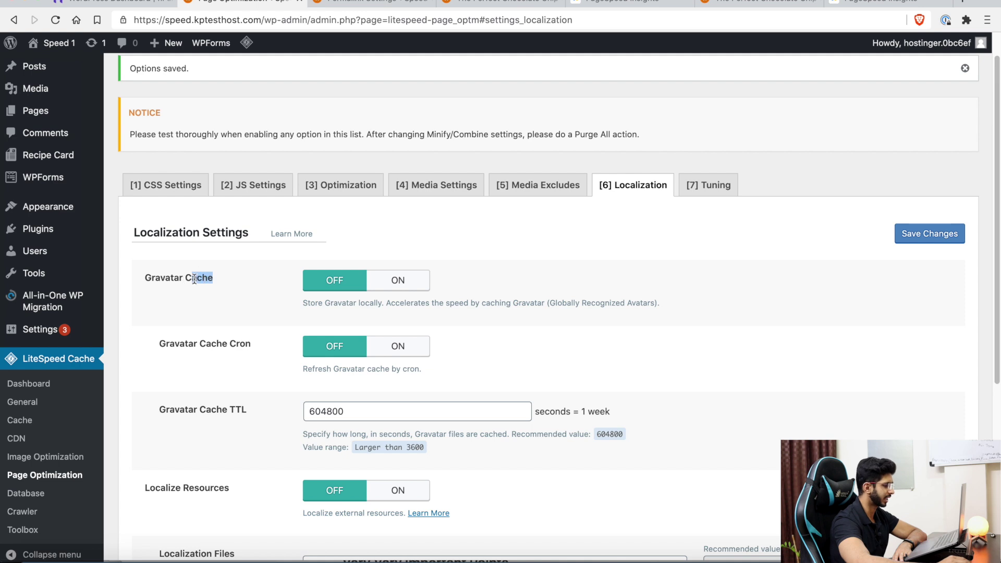
pyautogui.scroll(-1, 195, 279)
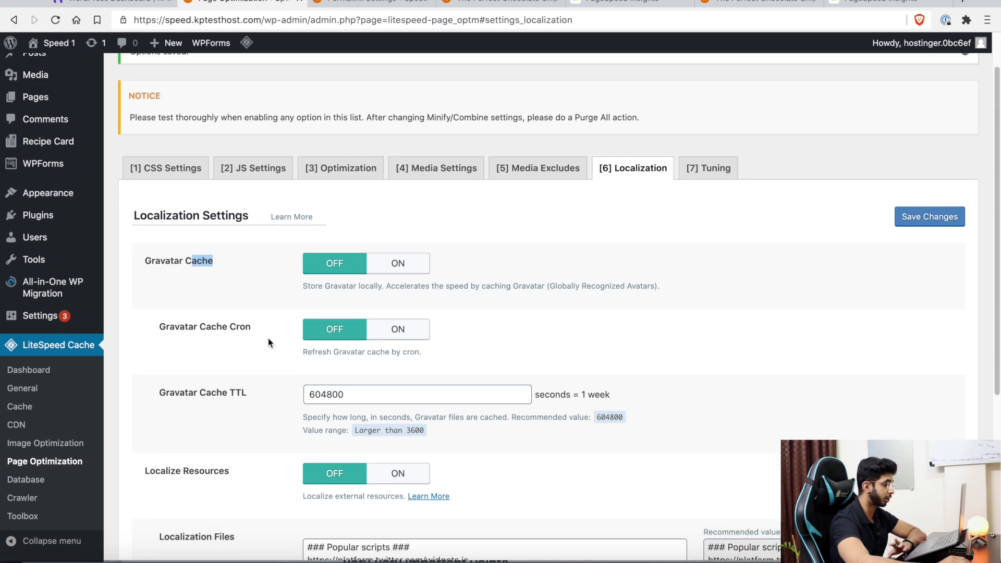
pyautogui.click(416, 269)
pyautogui.scroll(-1, 257, 328)
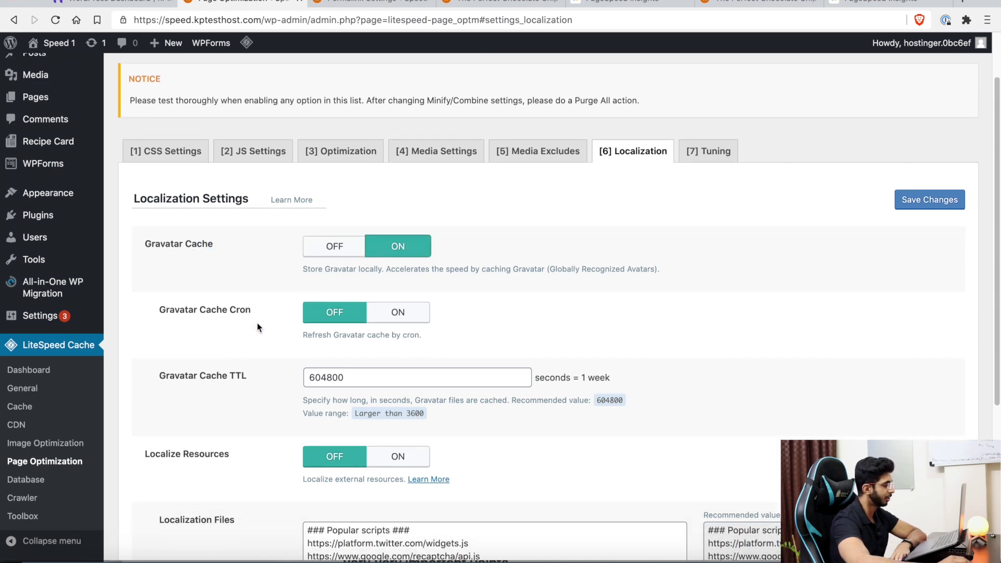
pyautogui.click(324, 254)
pyautogui.scroll(-5, 201, 329)
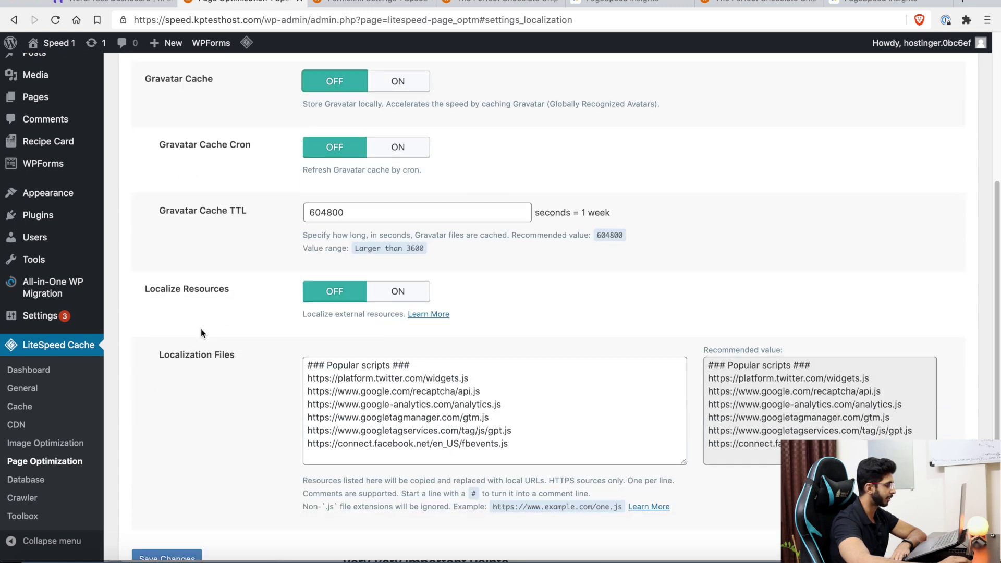
pyautogui.click(167, 456)
# Step: Review the Tuning settings and remove jquery.js and jquery.min.js from JS Excludes
pyautogui.click(722, 232)
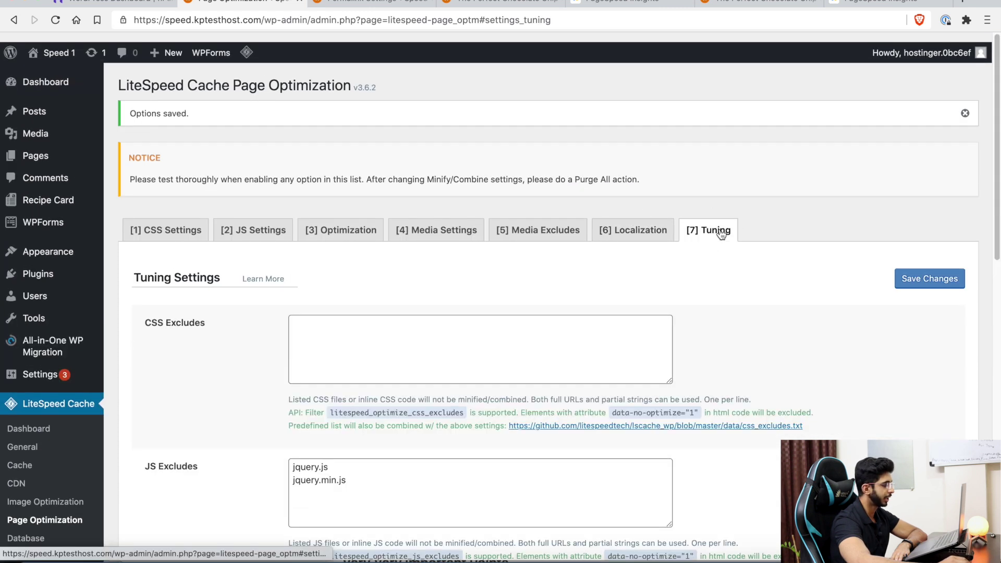
pyautogui.scroll(-7, 225, 387)
pyautogui.scroll(-5, 225, 387)
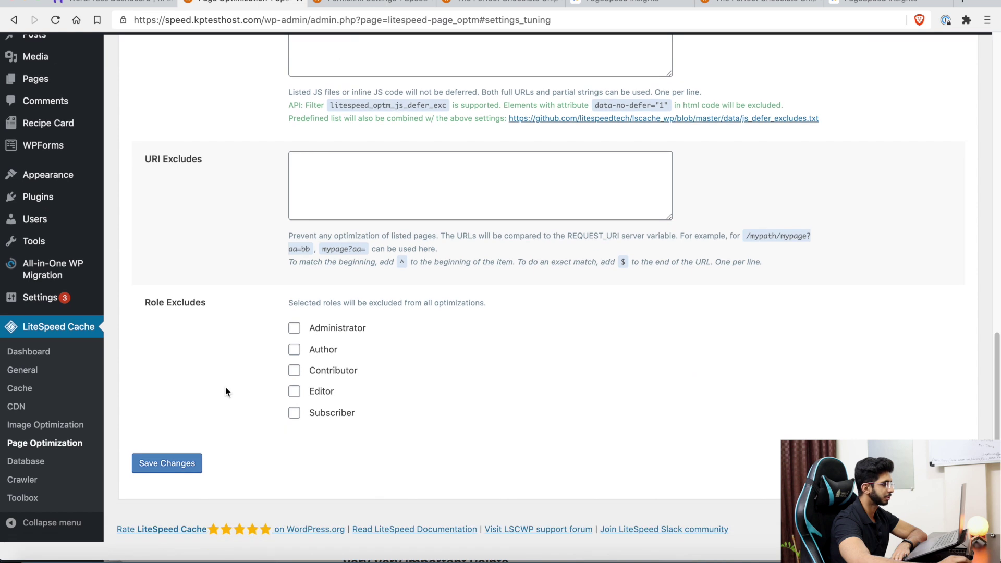
pyautogui.scroll(12, 225, 387)
pyautogui.scroll(-5, 225, 387)
pyautogui.scroll(3, 226, 387)
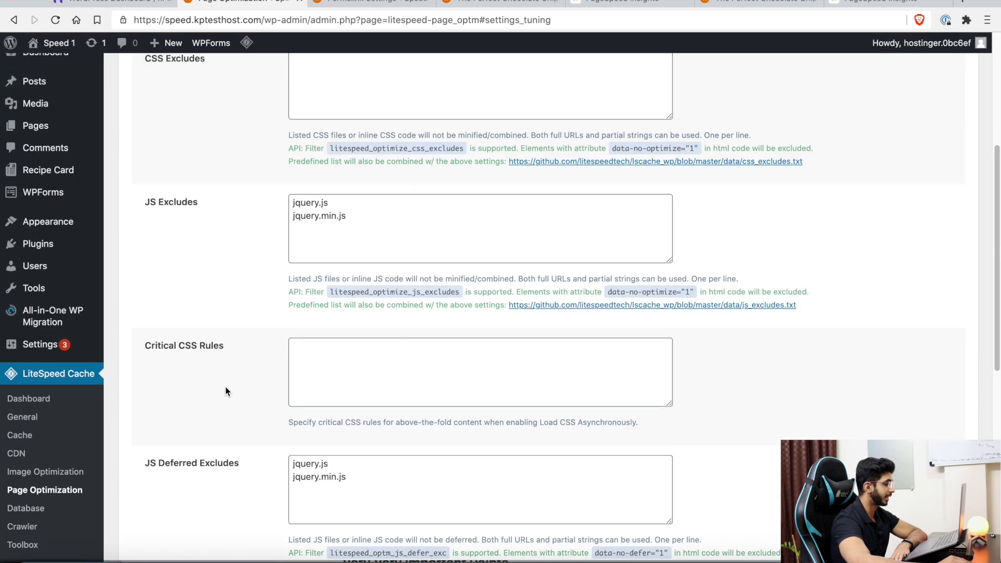
pyautogui.moveTo(402, 339); pyautogui.dragTo(243, 315)
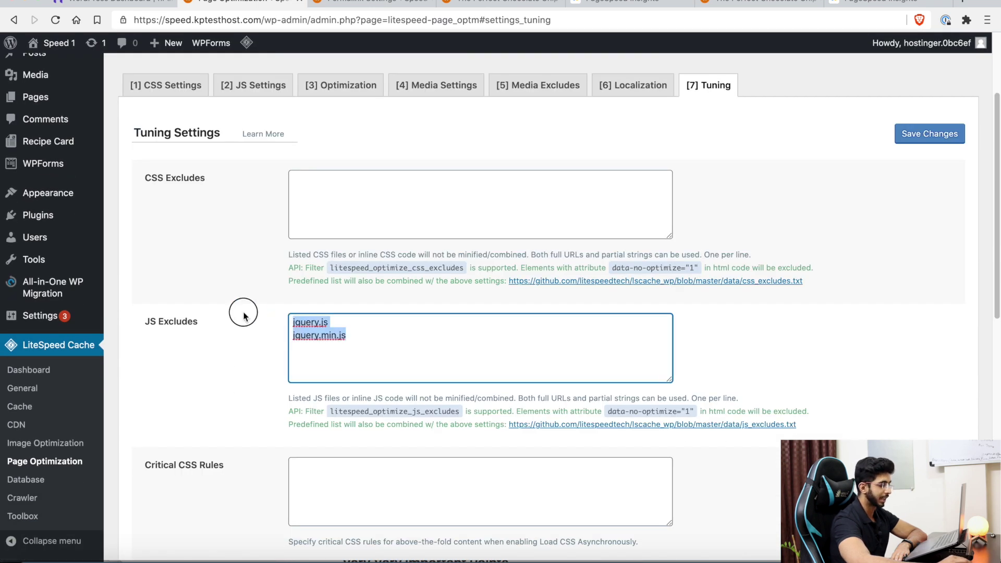
pyautogui.press('BackSpace')
pyautogui.scroll(-6, 241, 318)
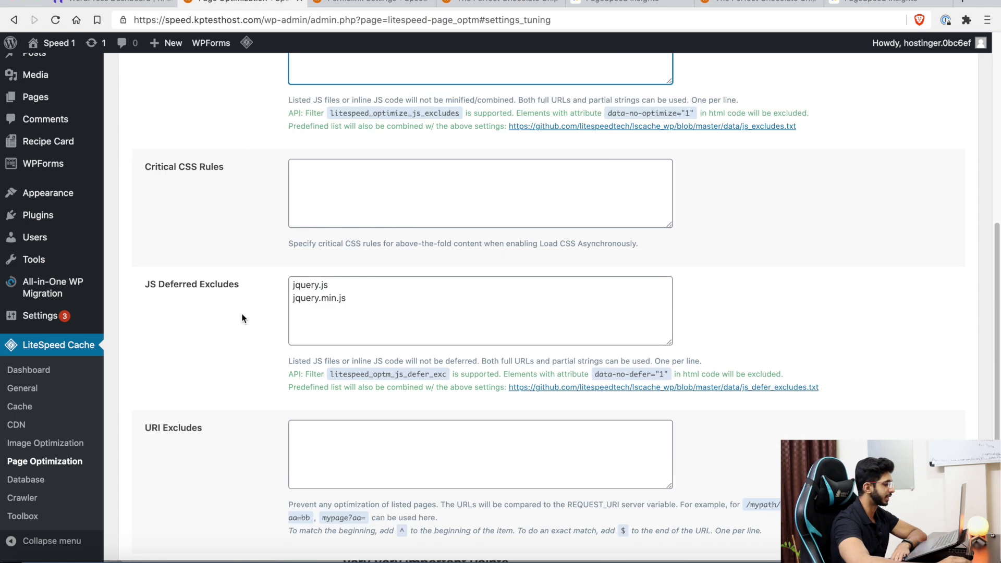
# Step: Remove jquery.js and jquery.min.js from JS Deferred Excludes and save the Tuning settings
pyautogui.moveTo(362, 298); pyautogui.dragTo(218, 250)
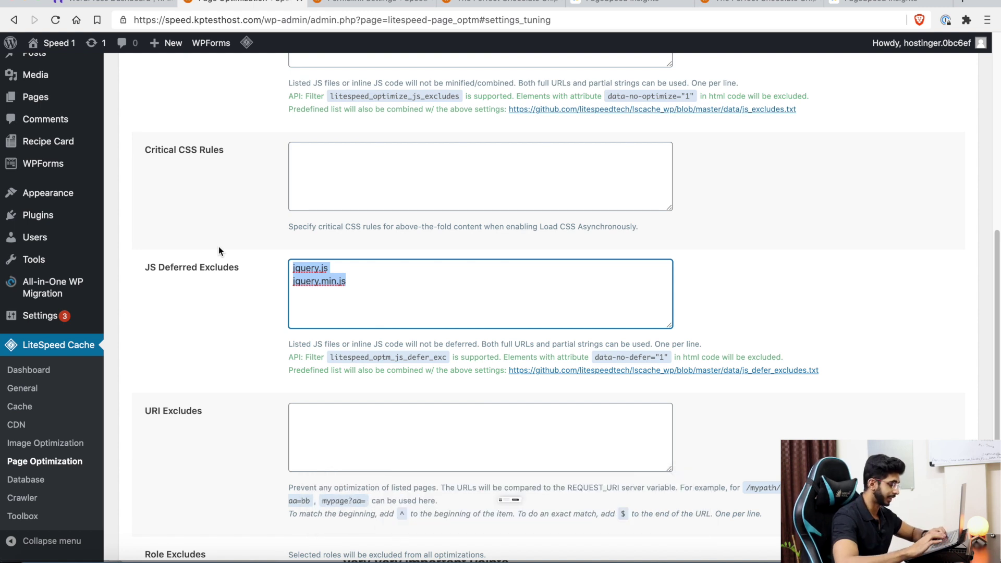
pyautogui.press('BackSpace')
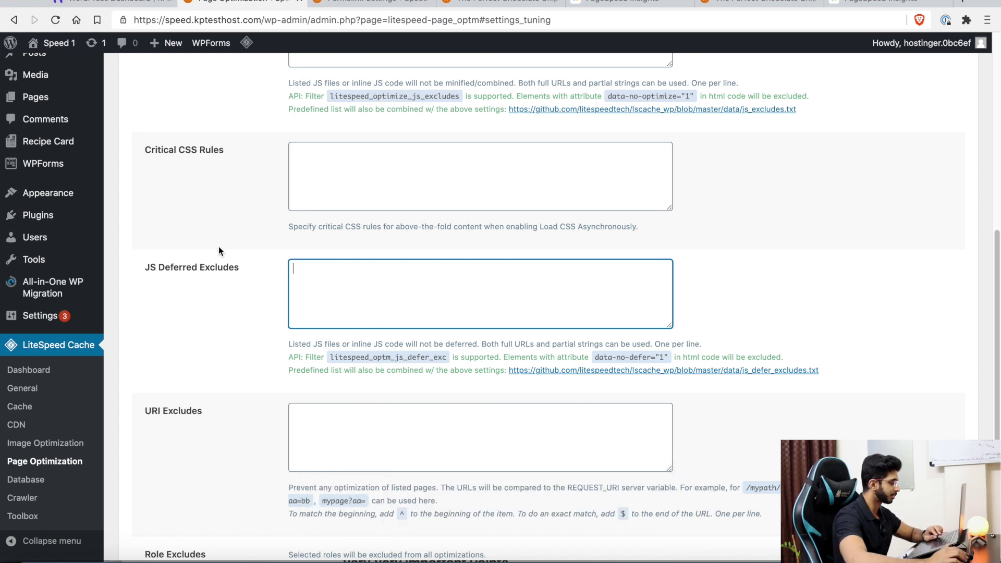
pyautogui.click(202, 292)
pyautogui.scroll(-5, 209, 368)
pyautogui.click(167, 460)
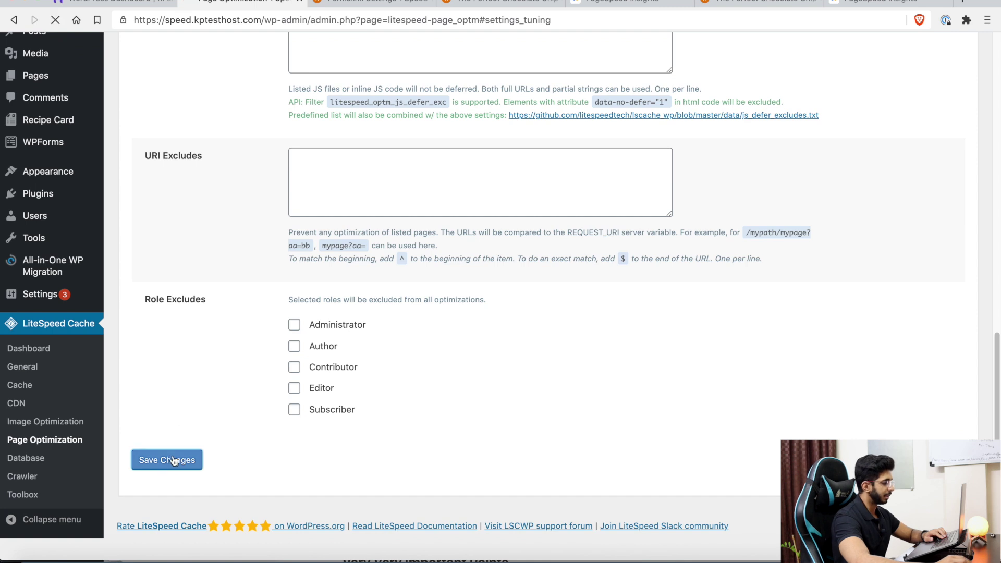
pyautogui.scroll(-10, 243, 368)
pyautogui.scroll(-2, 227, 394)
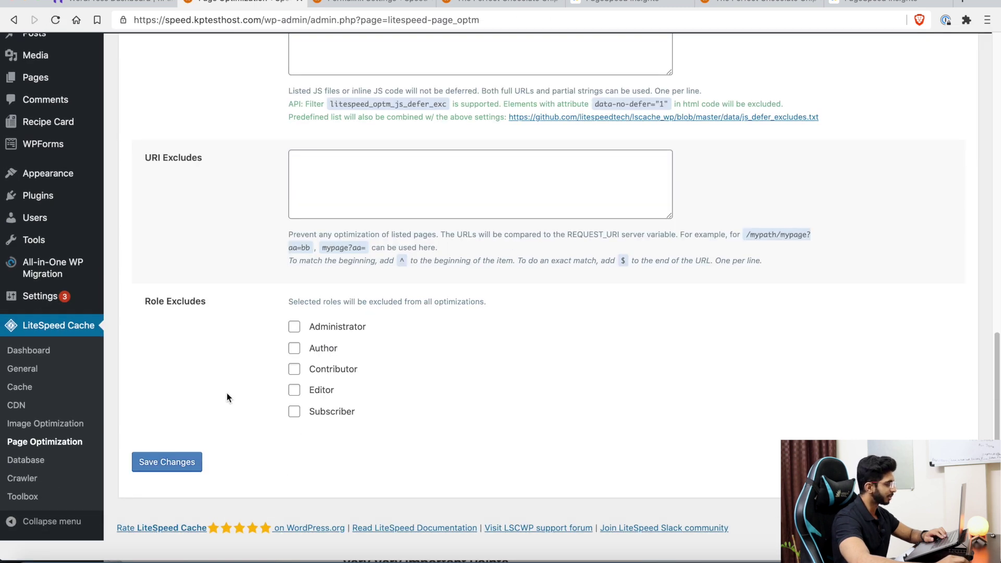
pyautogui.scroll(-1, 156, 443)
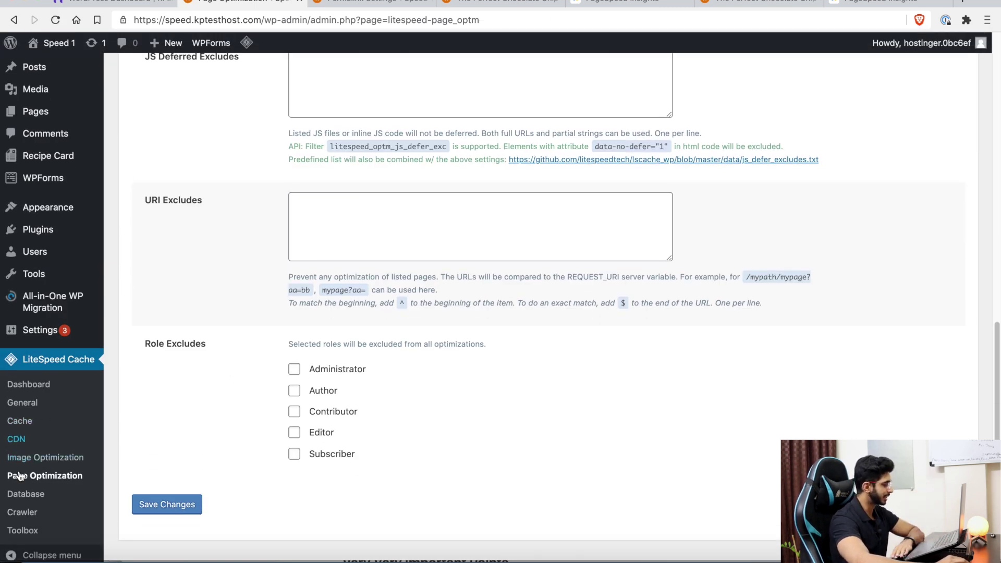
# Step: Set Revisions Max Number to 10 in the DB Optimization Settings, save it and recheck the Database Optimizer options
pyautogui.click(23, 492)
pyautogui.scroll(-3, 257, 275)
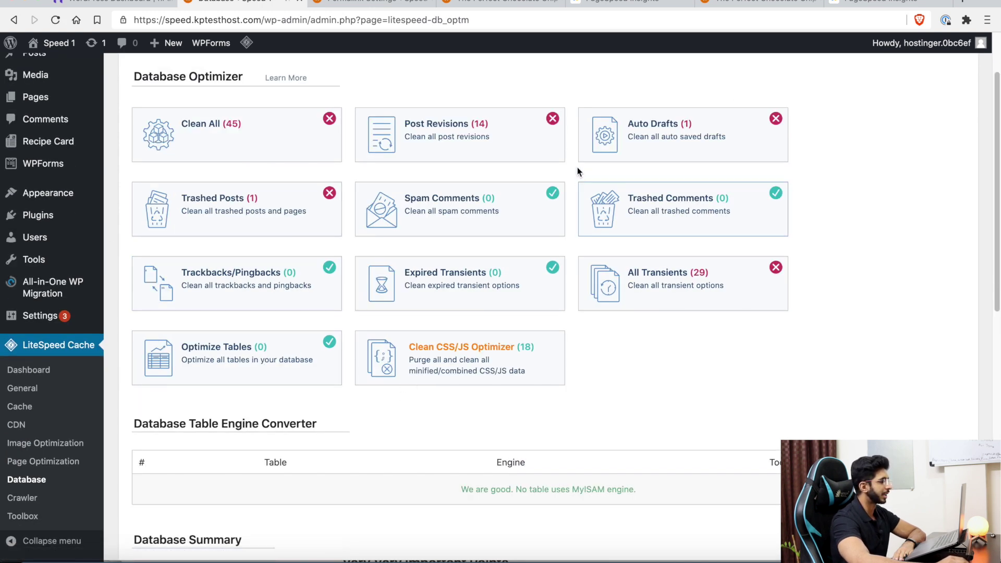
pyautogui.scroll(5, 412, 157)
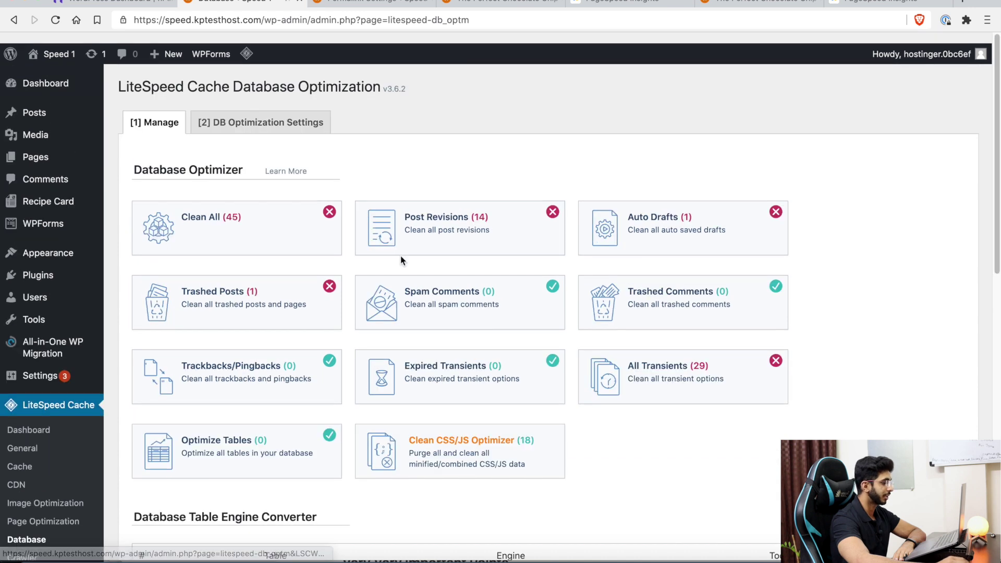
pyautogui.click(264, 130)
pyautogui.moveTo(305, 217); pyautogui.dragTo(244, 215)
pyautogui.write('10')
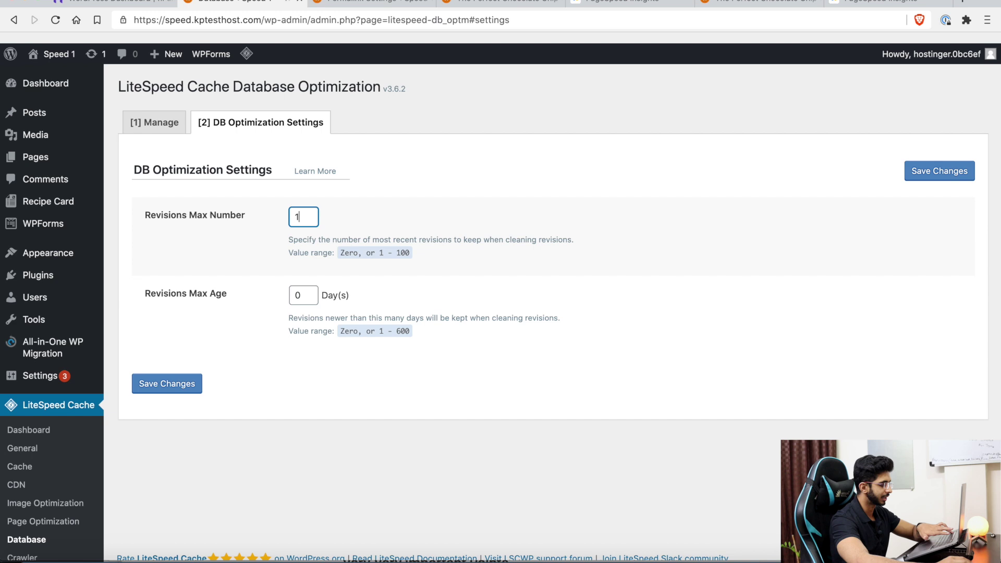
pyautogui.click(177, 386)
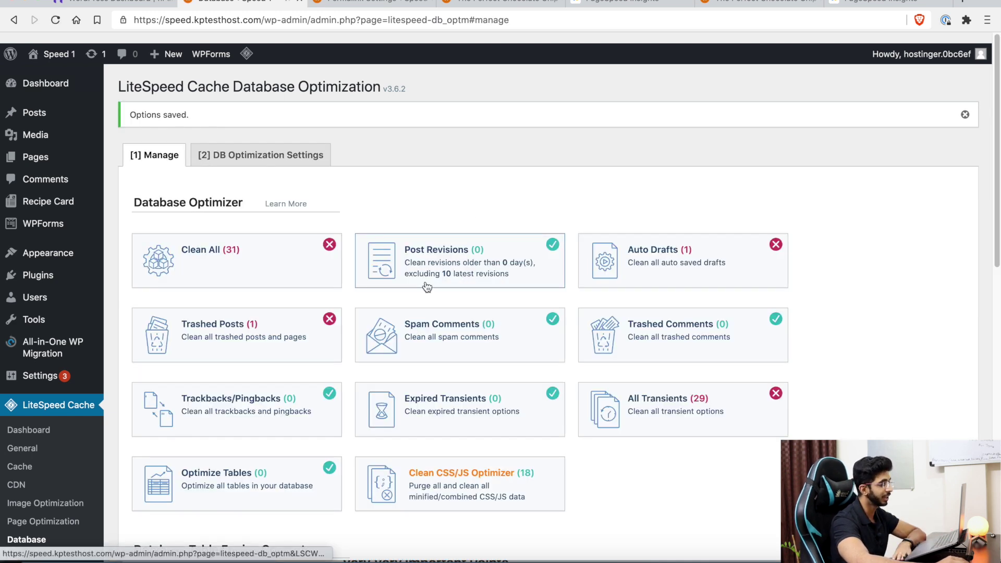
pyautogui.scroll(-1, 428, 287)
pyautogui.scroll(-3, 320, 197)
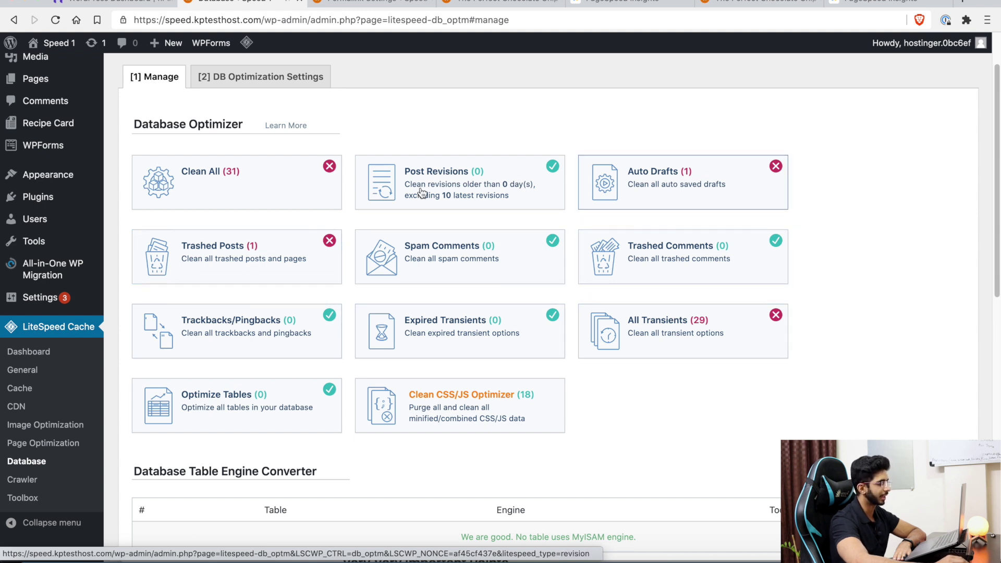
# Step: Look over the Toolbox purge options and its Import / Export settings
pyautogui.scroll(-3, 154, 405)
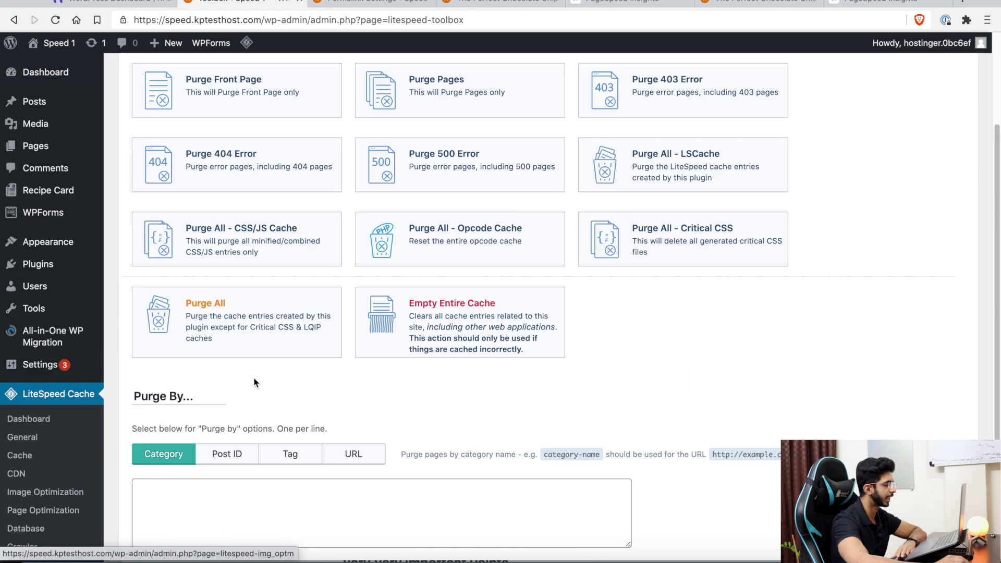
pyautogui.scroll(3, 451, 157)
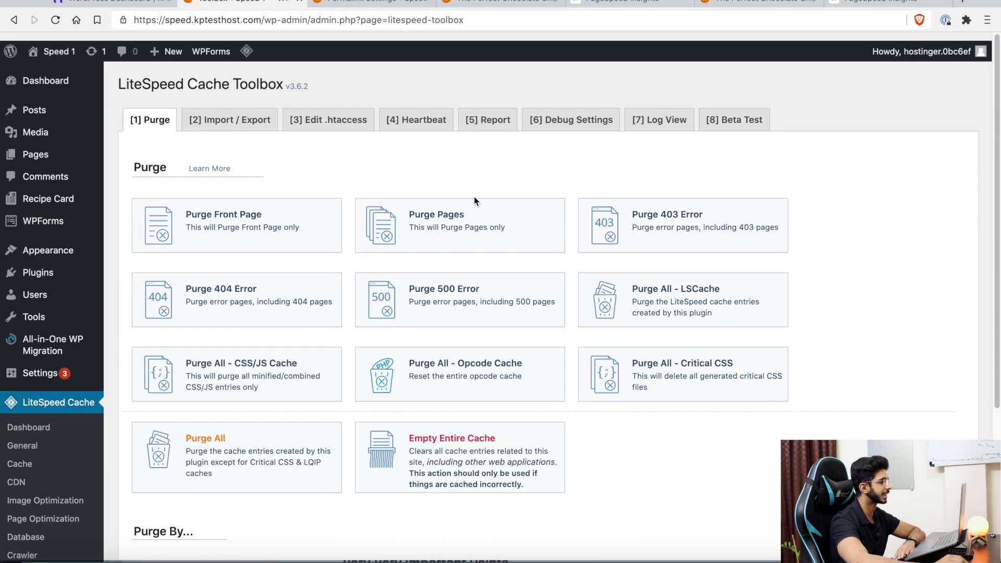
pyautogui.click(214, 120)
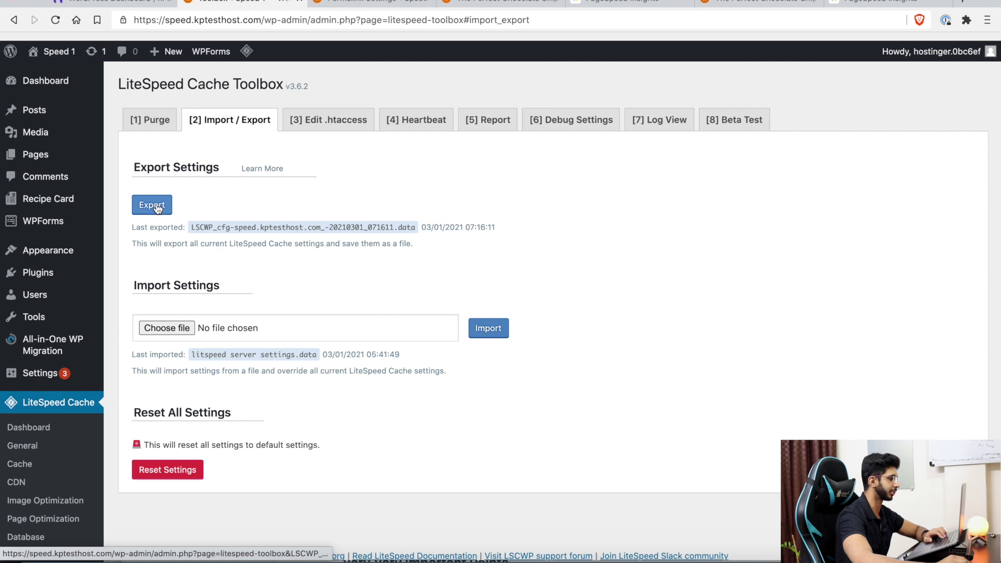
pyautogui.moveTo(69, 56)
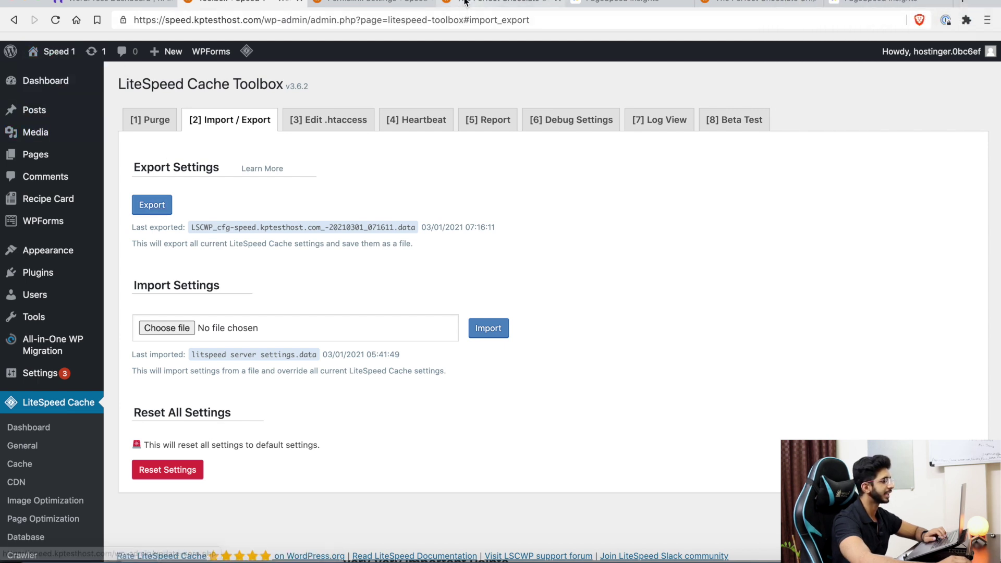
# Step: Purge the LiteSpeed cache from the live chocolate chip cookie post on Speed 1
pyautogui.click(493, 2)
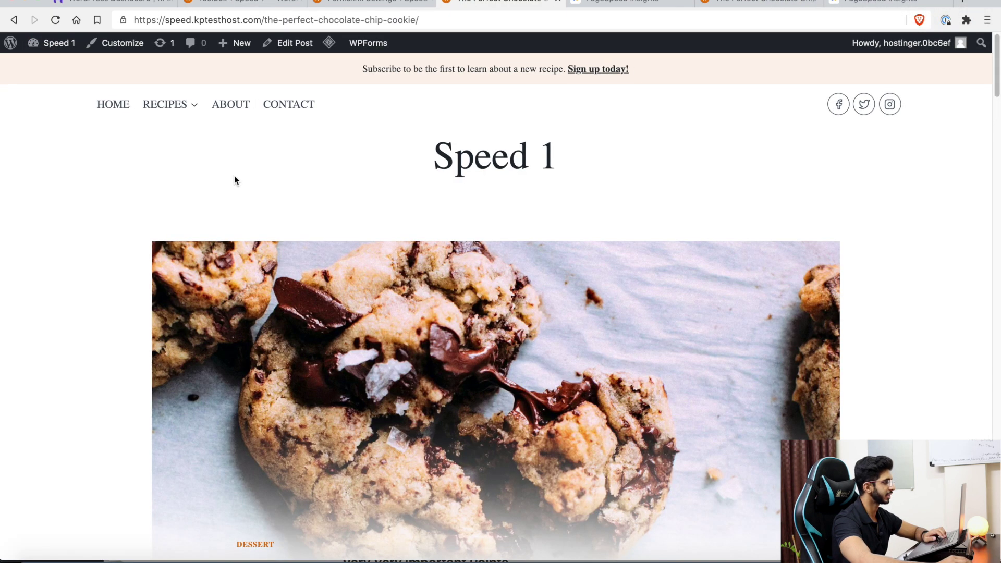
pyautogui.moveTo(329, 43)
pyautogui.click(335, 99)
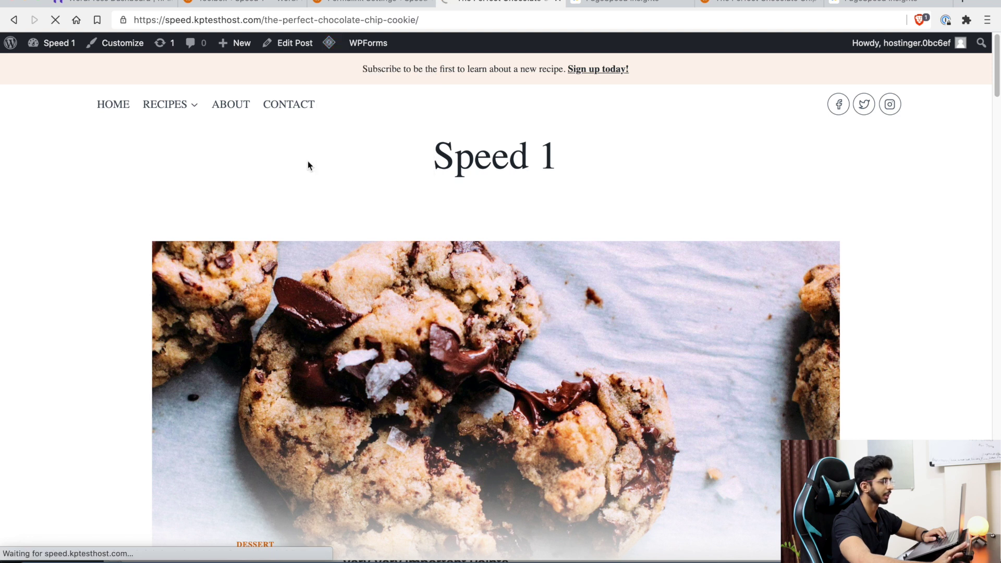
pyautogui.press('super+grave')
pyautogui.click(275, 19)
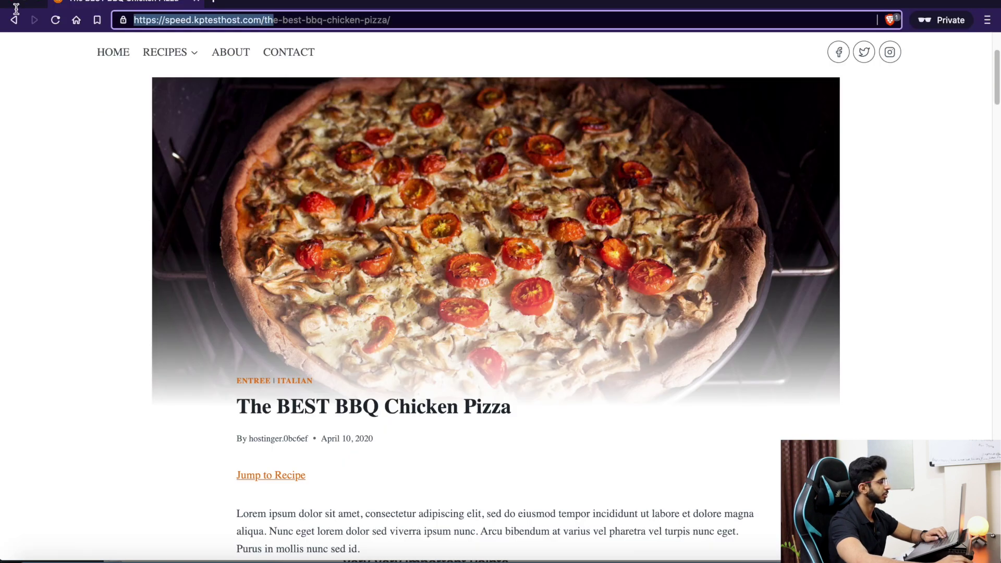
pyautogui.press('super+grave')
# Step: Rerun the PageSpeed Insights analysis of the Speed 1 chocolate chip cookie post
pyautogui.click(608, 10)
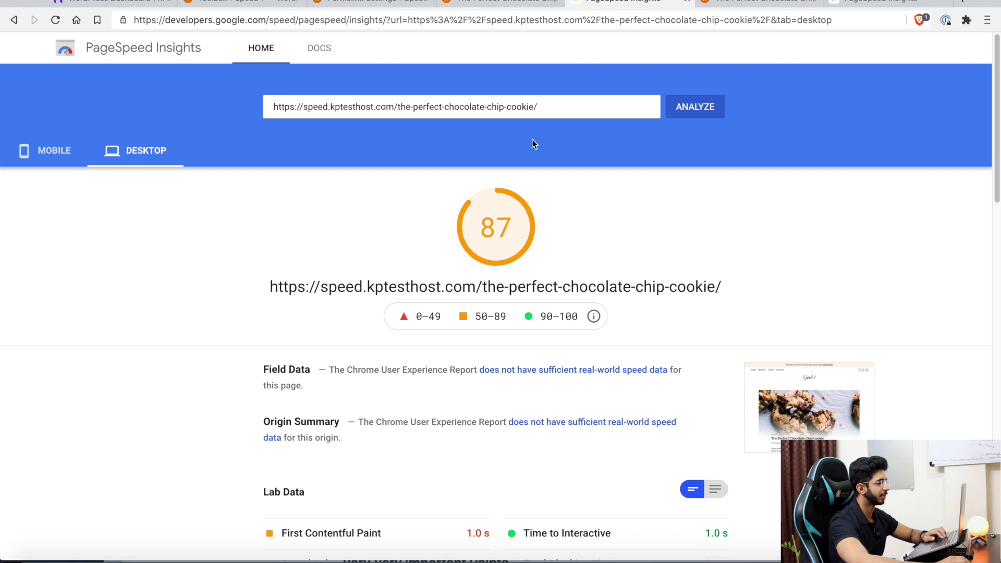
pyautogui.click(678, 114)
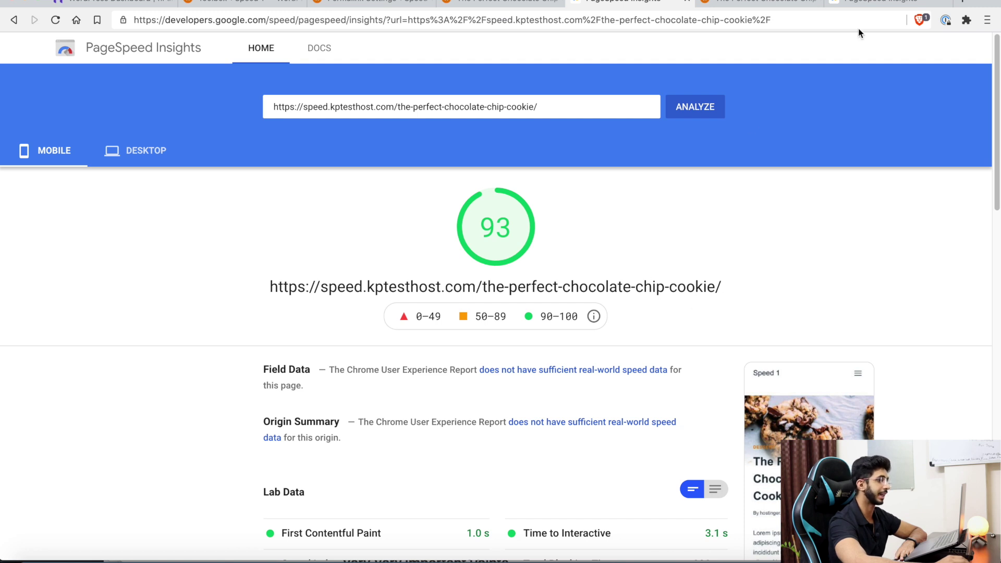
# Step: Place the speed2.kptesthost.com PageSpeed report beside the Speed 1 report and compare their mobile scores
pyautogui.moveTo(876, 4); pyautogui.dragTo(744, 4)
pyautogui.scroll(10, 633, 253)
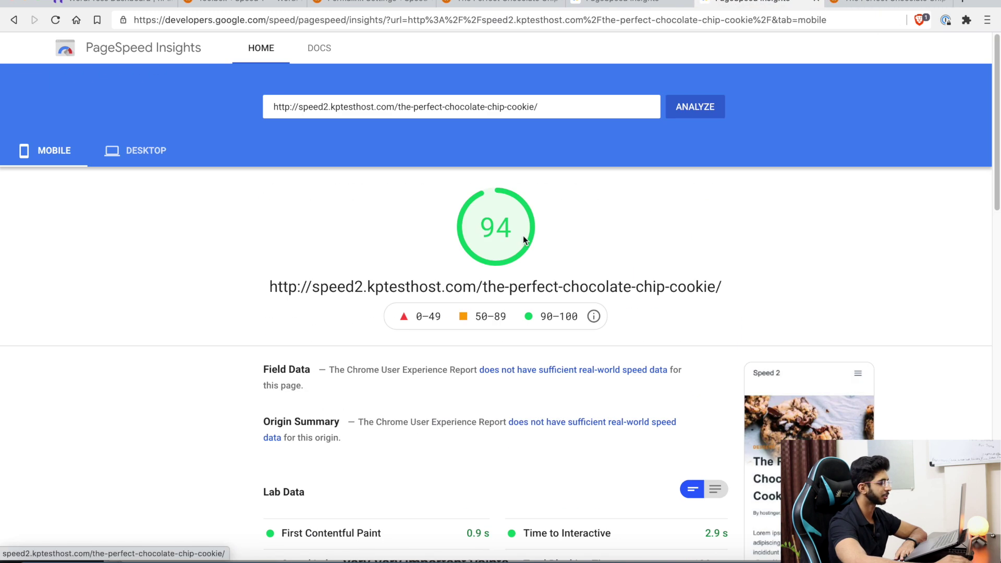
pyautogui.moveTo(331, 108); pyautogui.dragTo(305, 104)
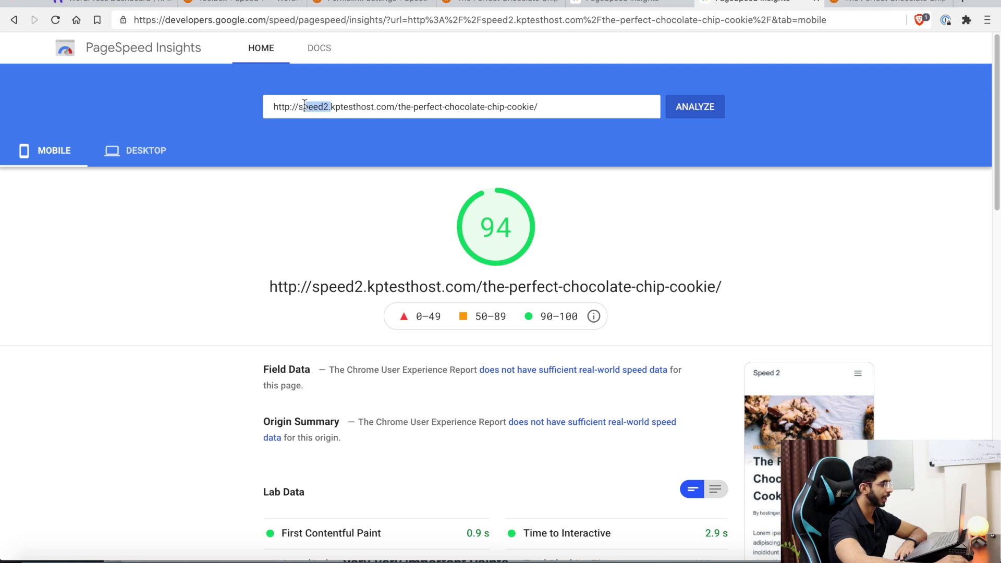
pyautogui.click(594, 7)
pyautogui.scroll(-1, 124, 286)
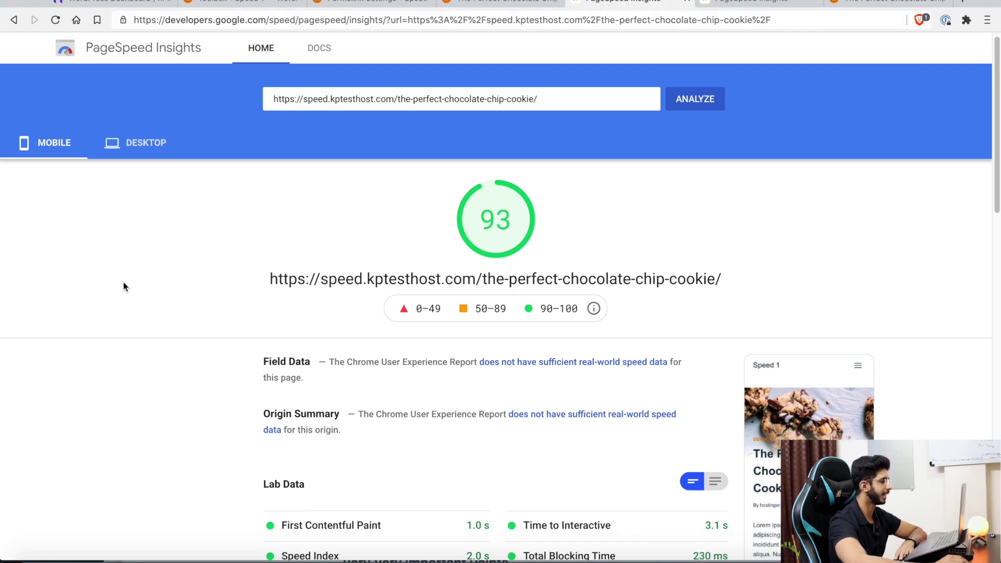
# Step: Review the Speed 1 cookie post's mobile PageSpeed diagnostics and its KeyCDN Website Speed Test result for the Bangalore location
pyautogui.click(137, 148)
pyautogui.click(57, 144)
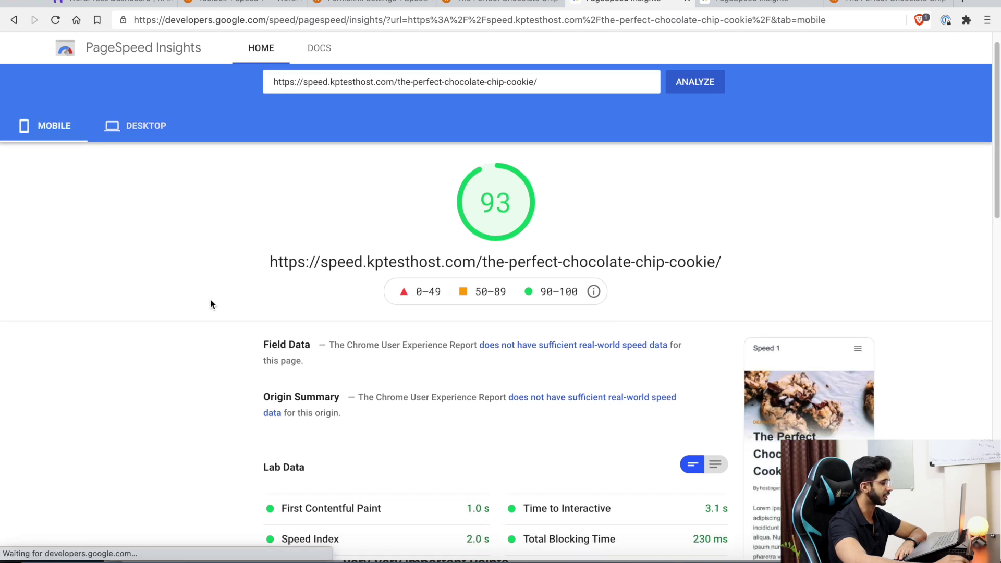
pyautogui.scroll(-10, 219, 313)
pyautogui.scroll(-5, 220, 319)
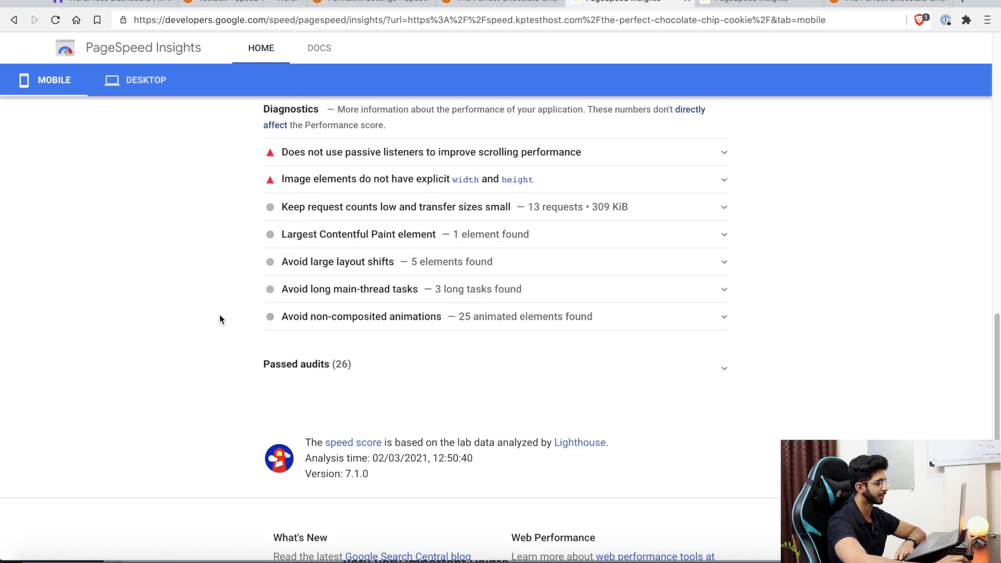
pyautogui.scroll(20, 220, 319)
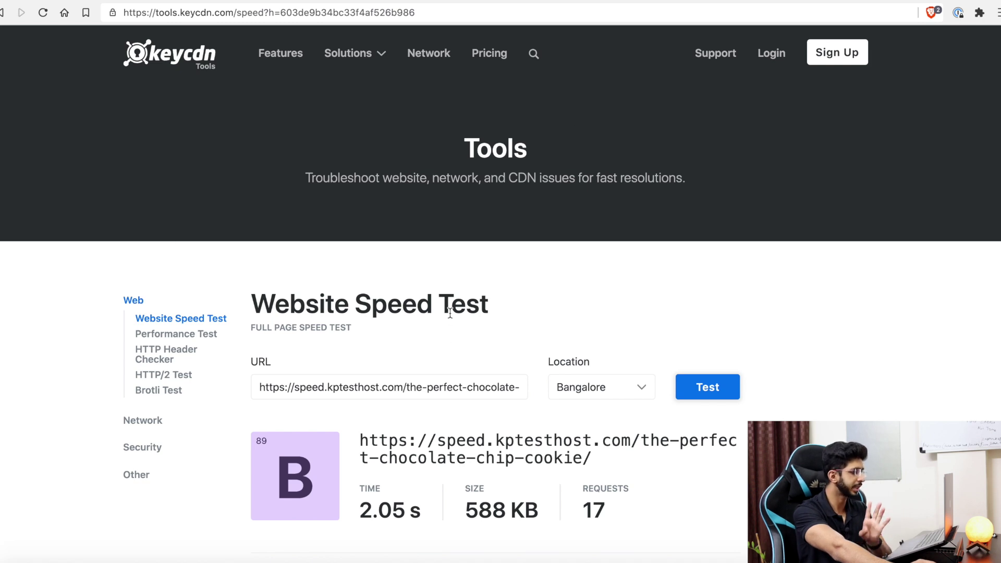
pyautogui.scroll(-1, 418, 383)
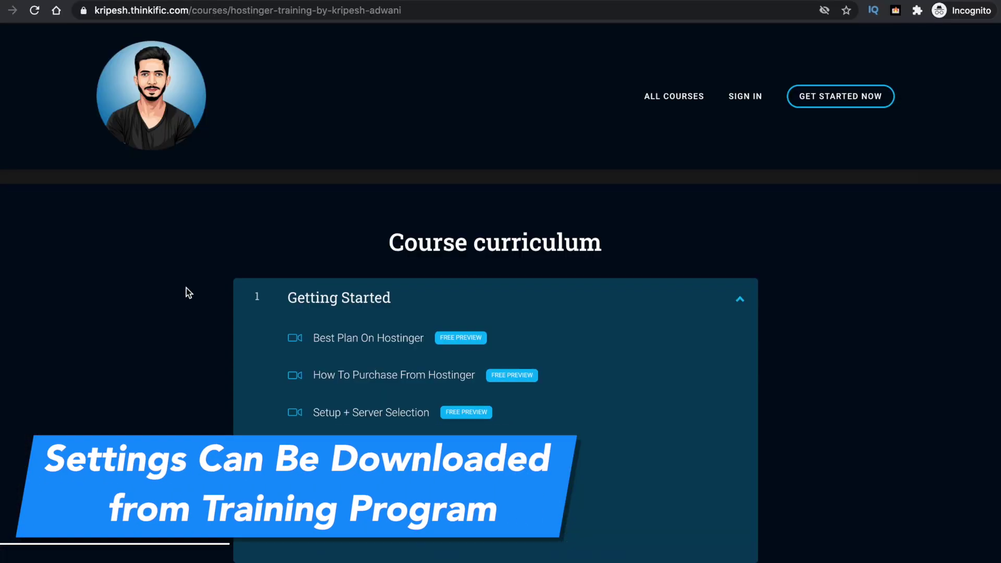
# Step: Look through the Hostinger training course curriculum, including the Getting Started and Initial Setup sections
pyautogui.scroll(-3, 186, 288)
pyautogui.click(719, 463)
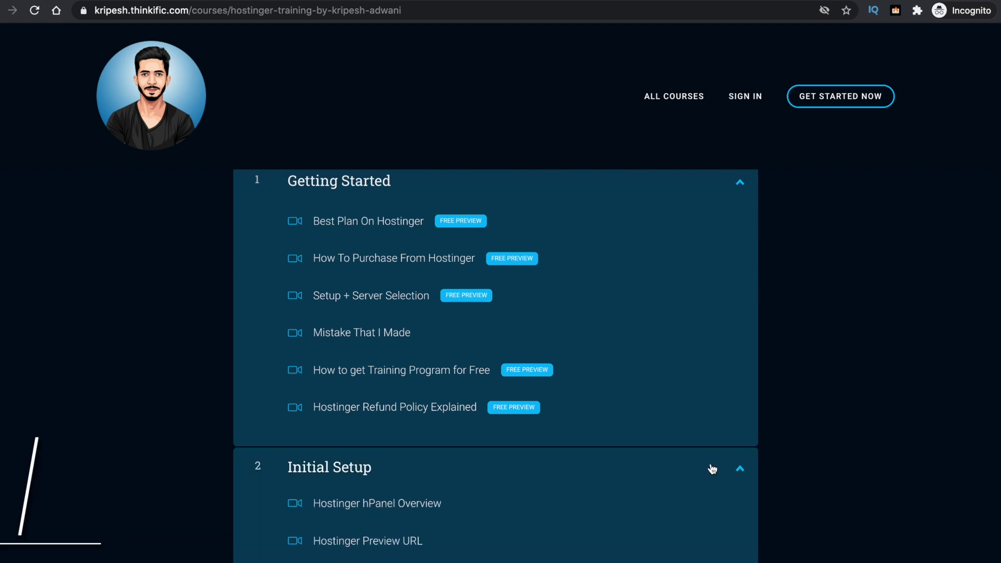
pyautogui.scroll(-6, 284, 452)
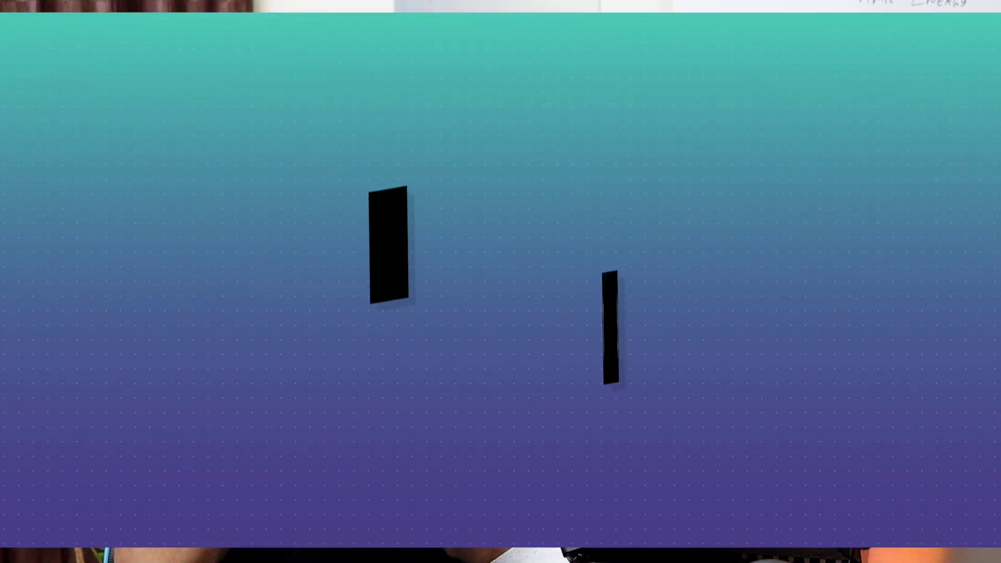